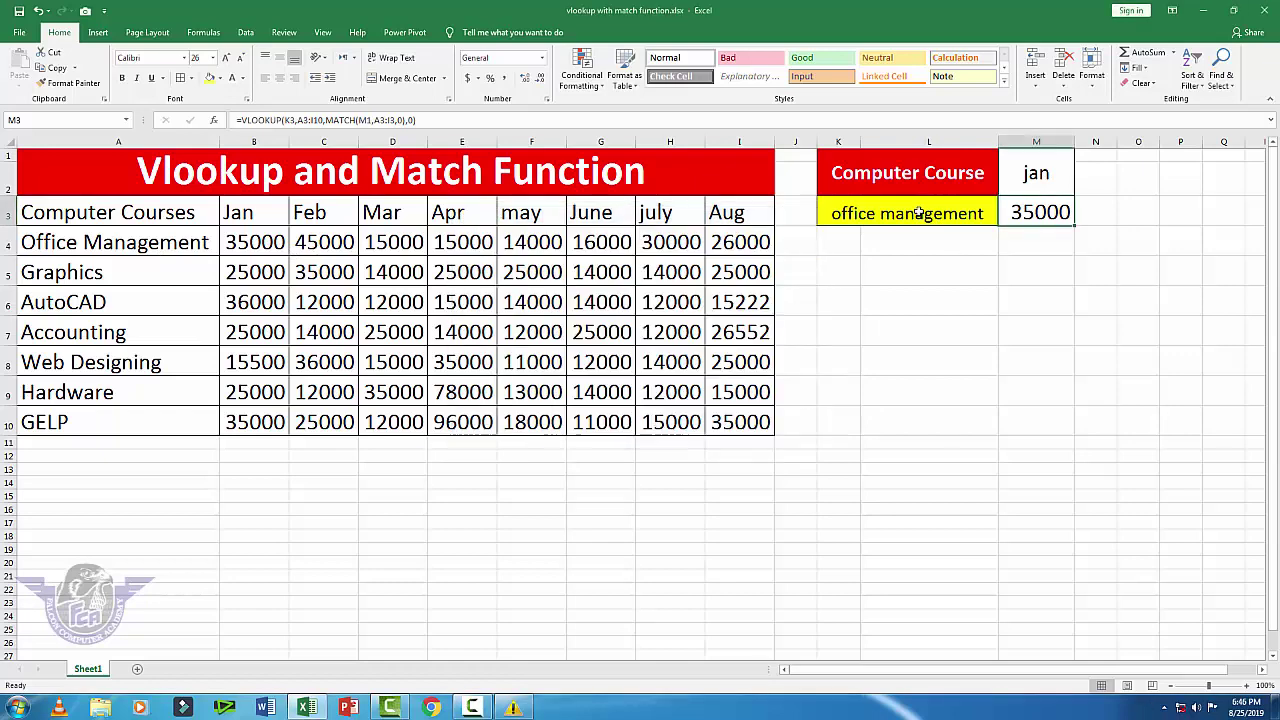
Enter mar as the month in M1.
left_click(868, 215)
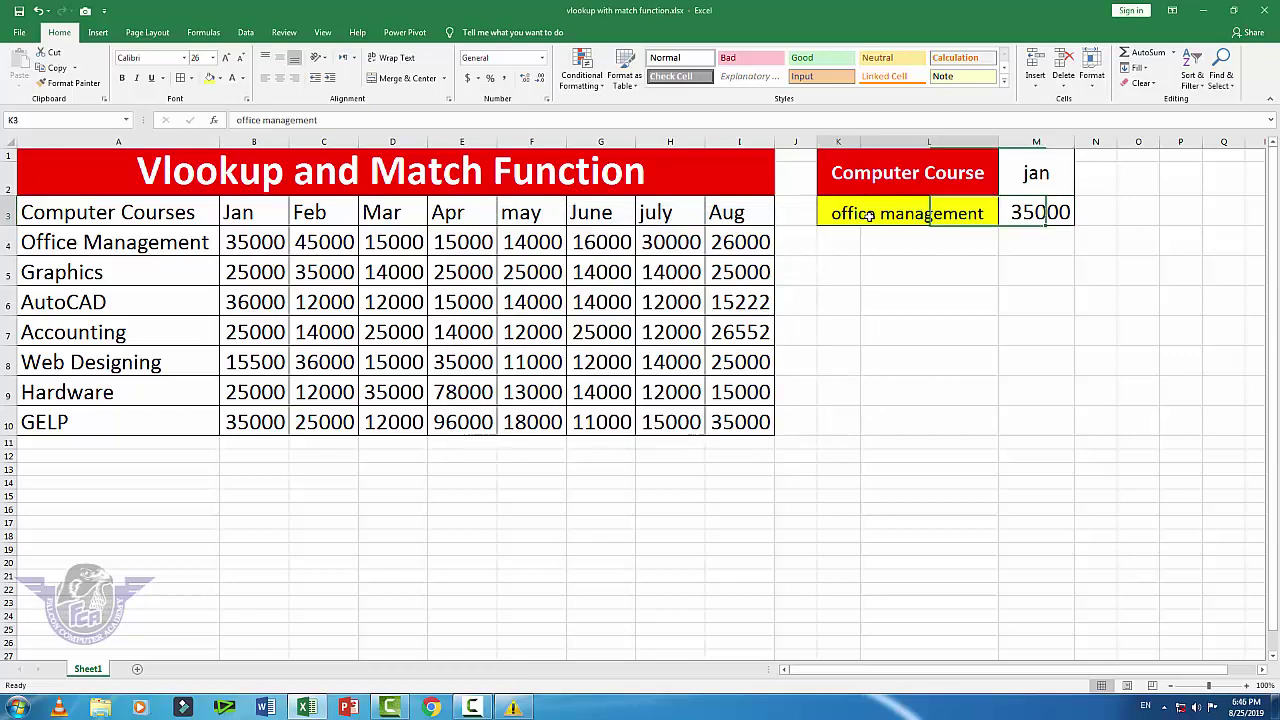
left_click(1038, 175)
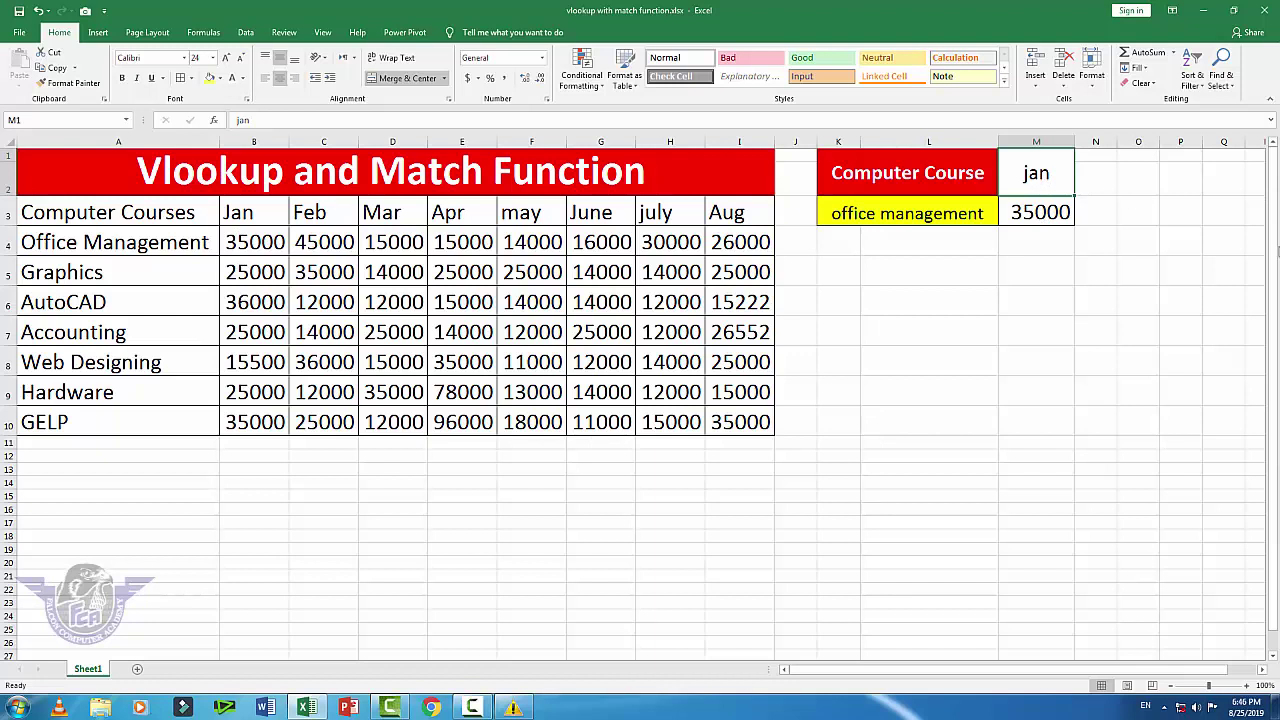
type("mar")
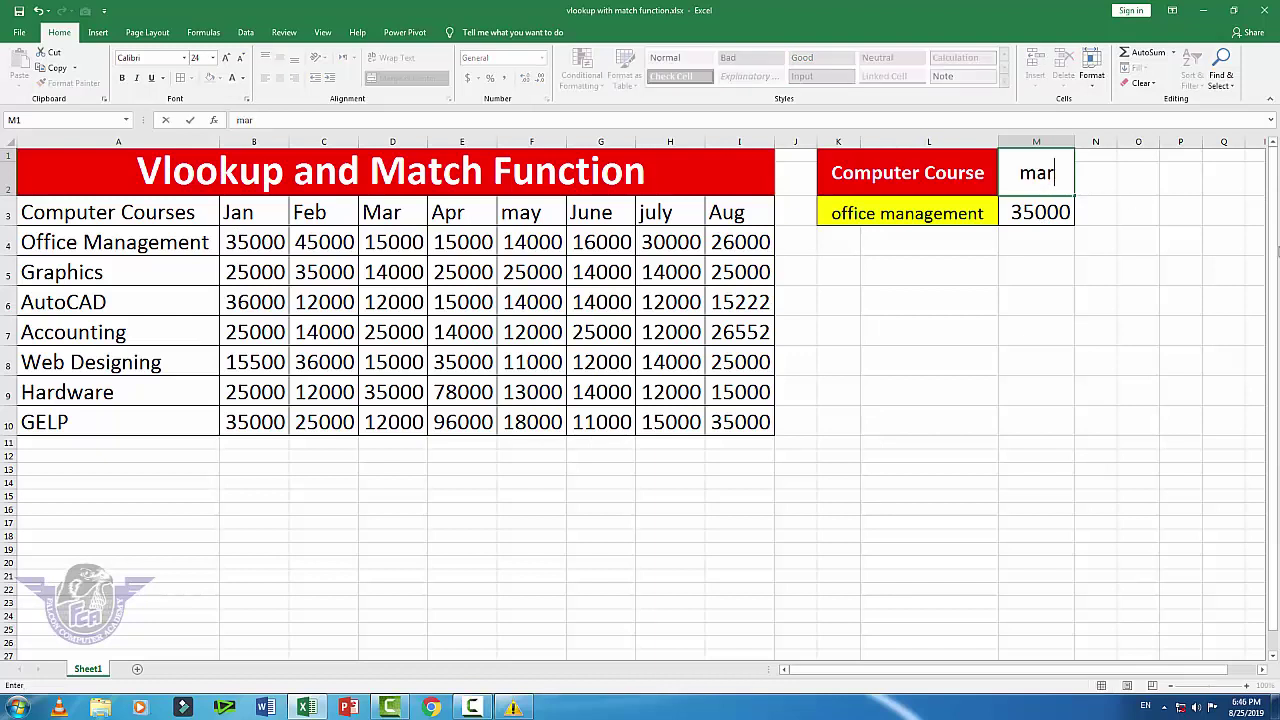
type("c")
key("BackSpace")
key("Return")
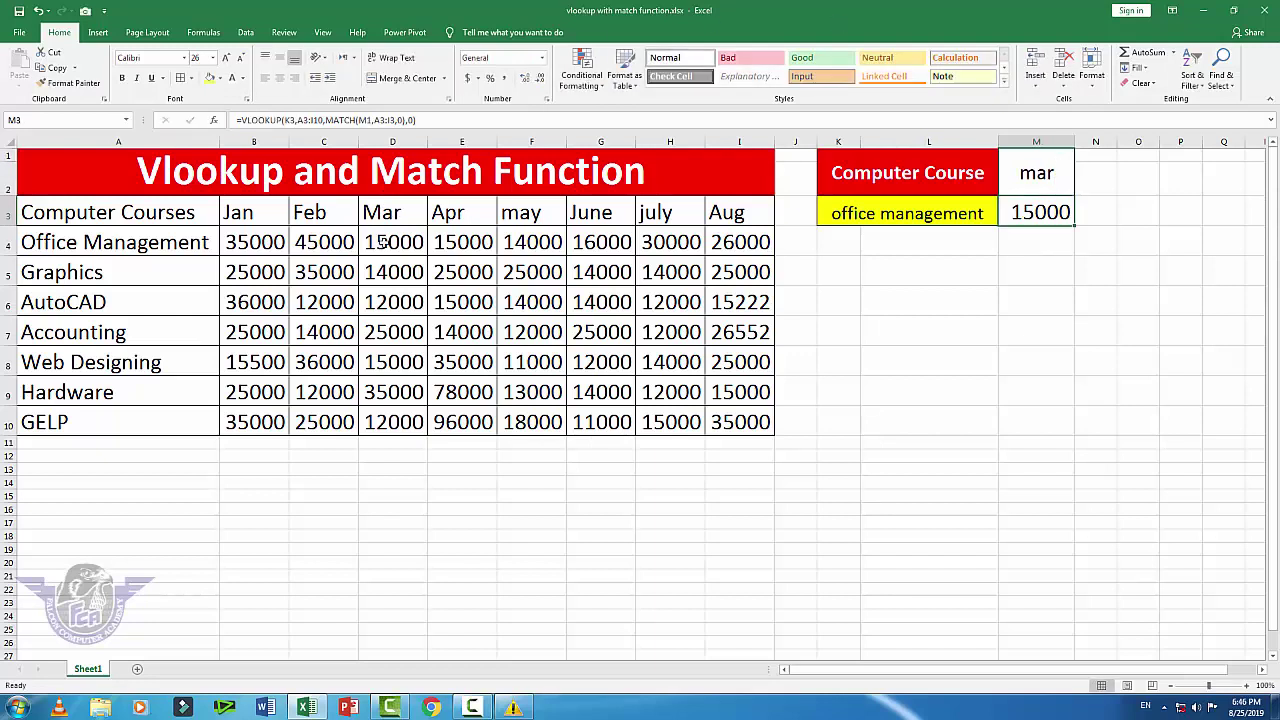
Change M1 to aug and K3 to gelp, then check M3 returns 35000.
left_click(1042, 176)
type("aug")
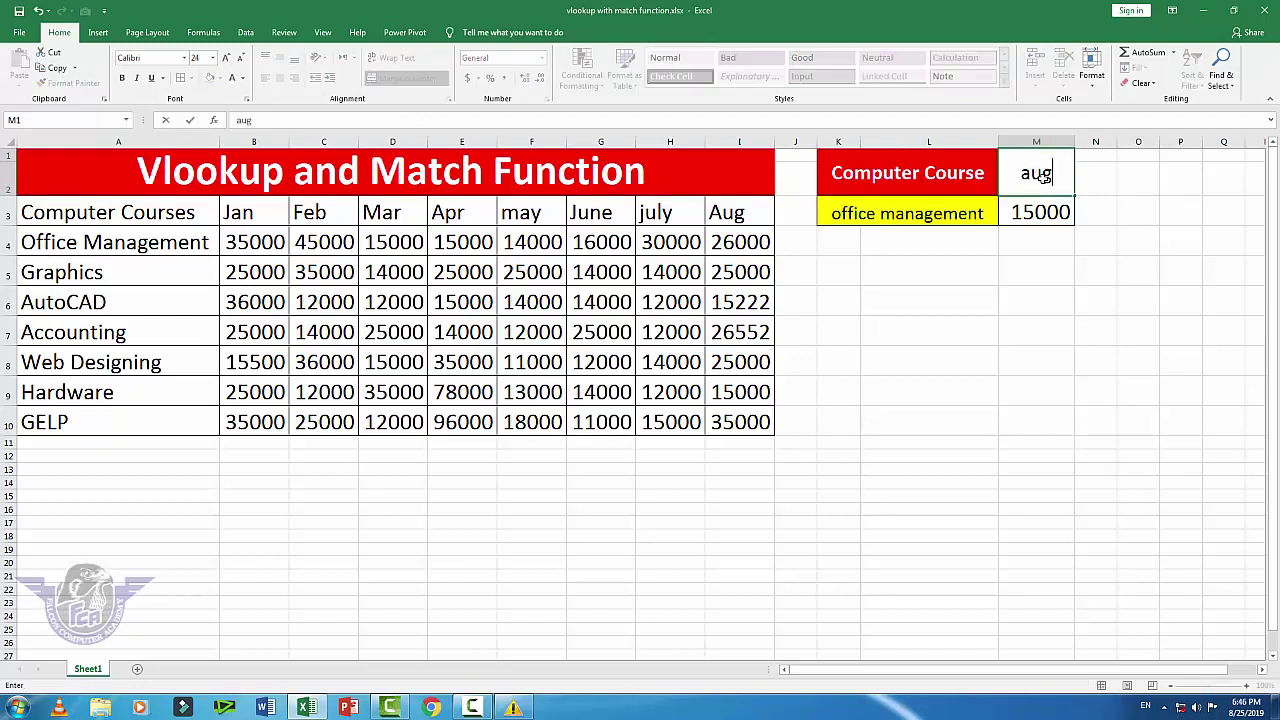
key("Return")
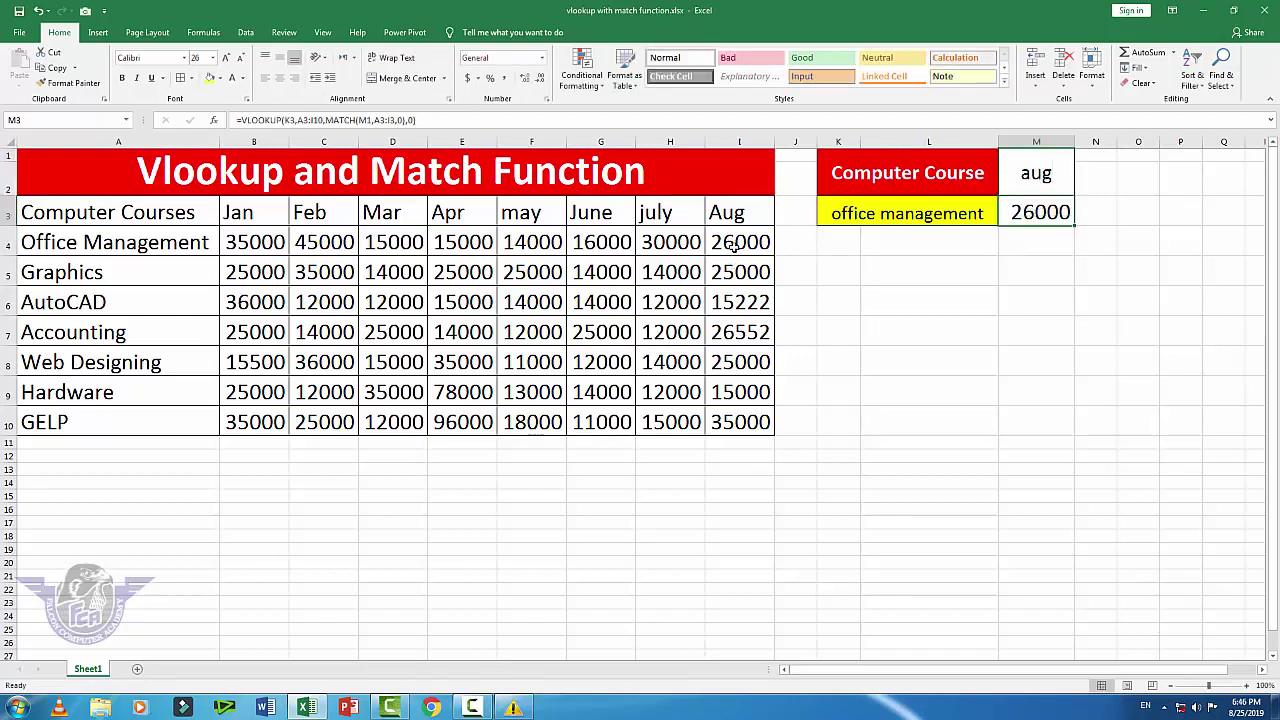
left_click(902, 216)
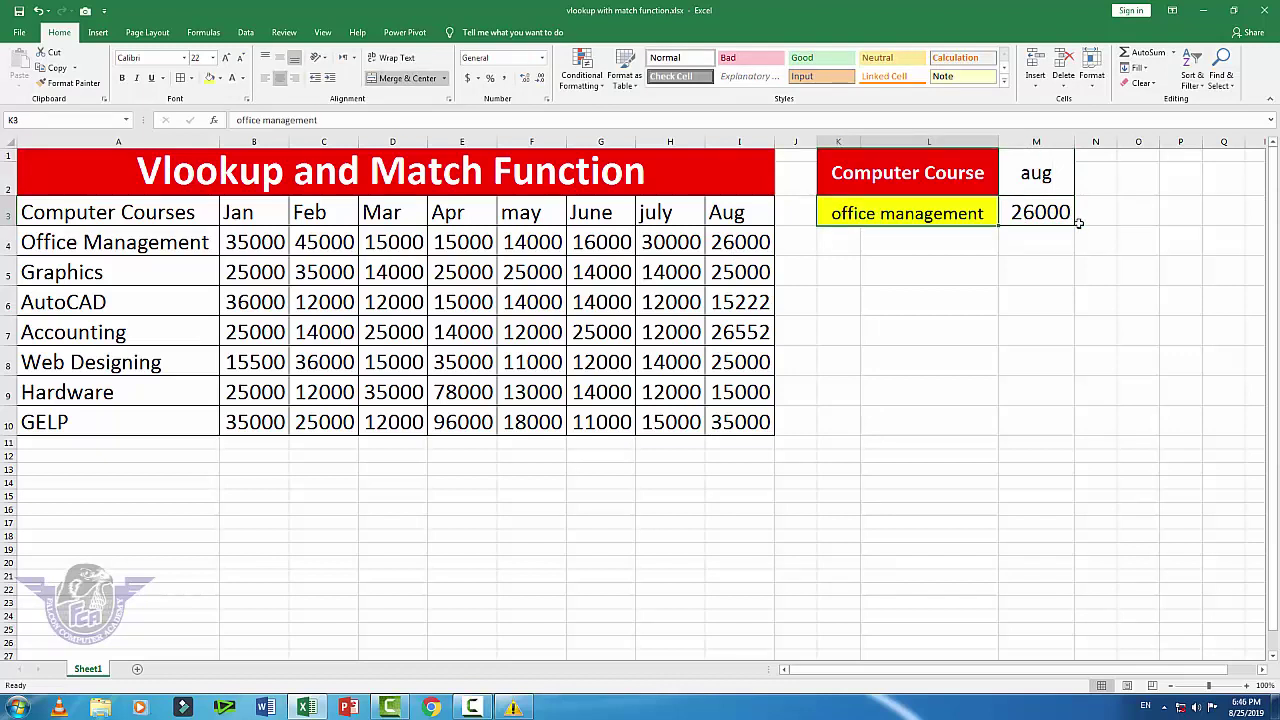
type("gel")
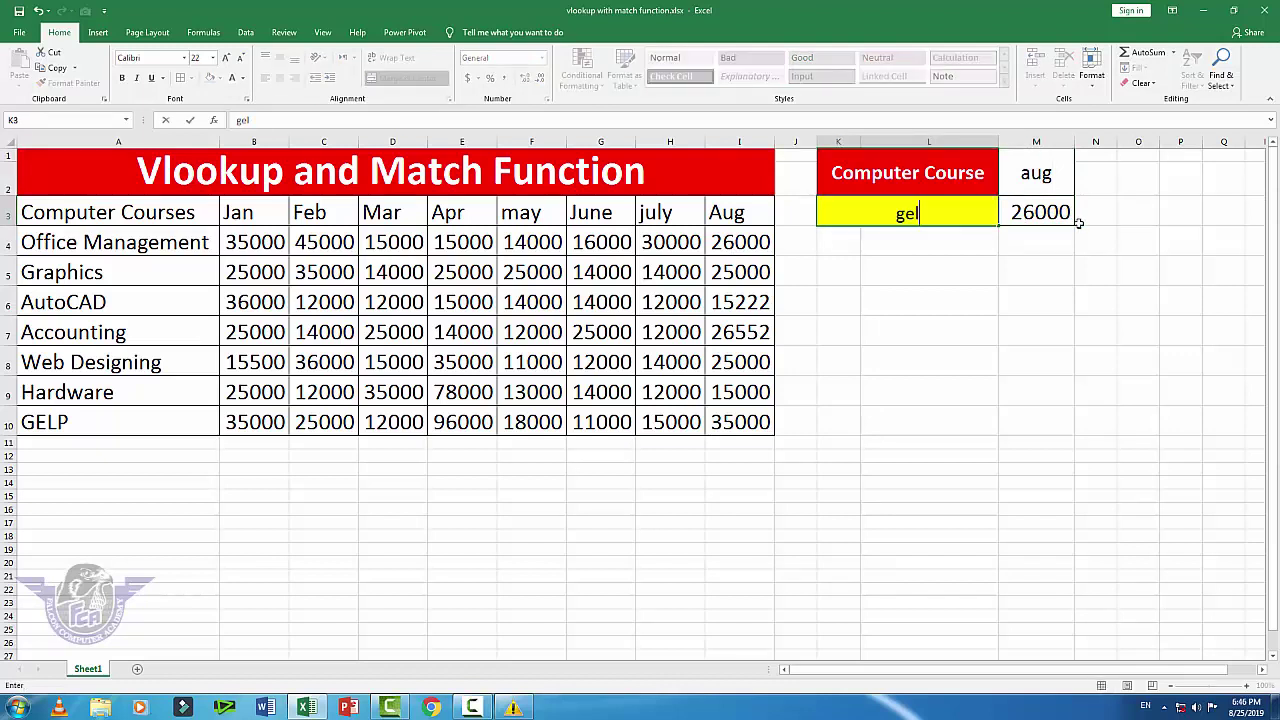
type("p")
key("Return")
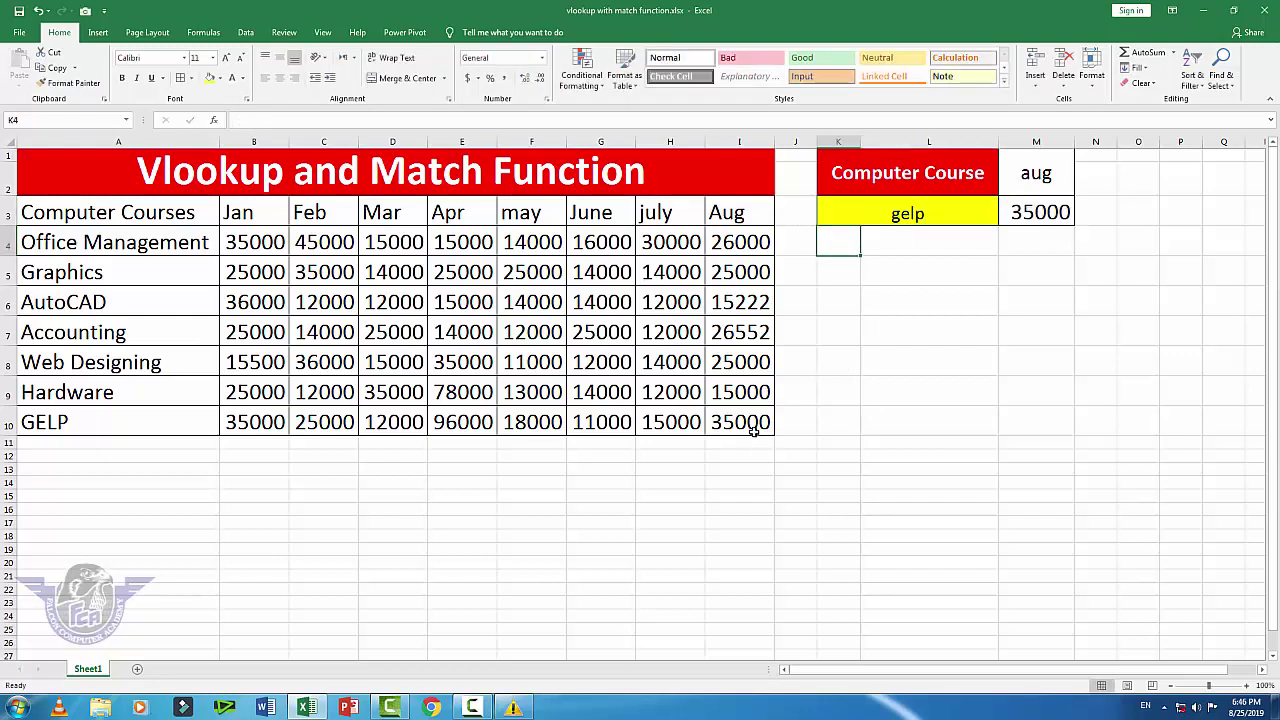
left_click(1040, 210)
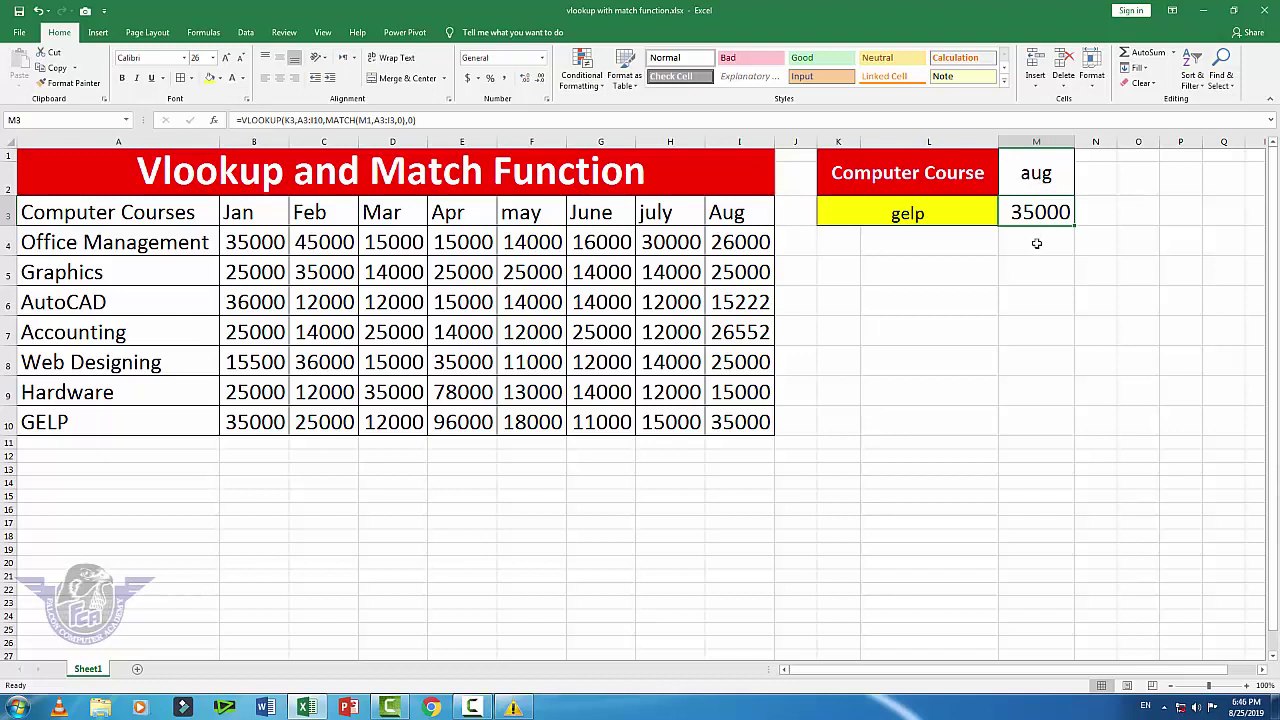
Delete the VLOOKUP/MATCH formula in M3, keeping gelp and aug as inputs.
left_click(1035, 282)
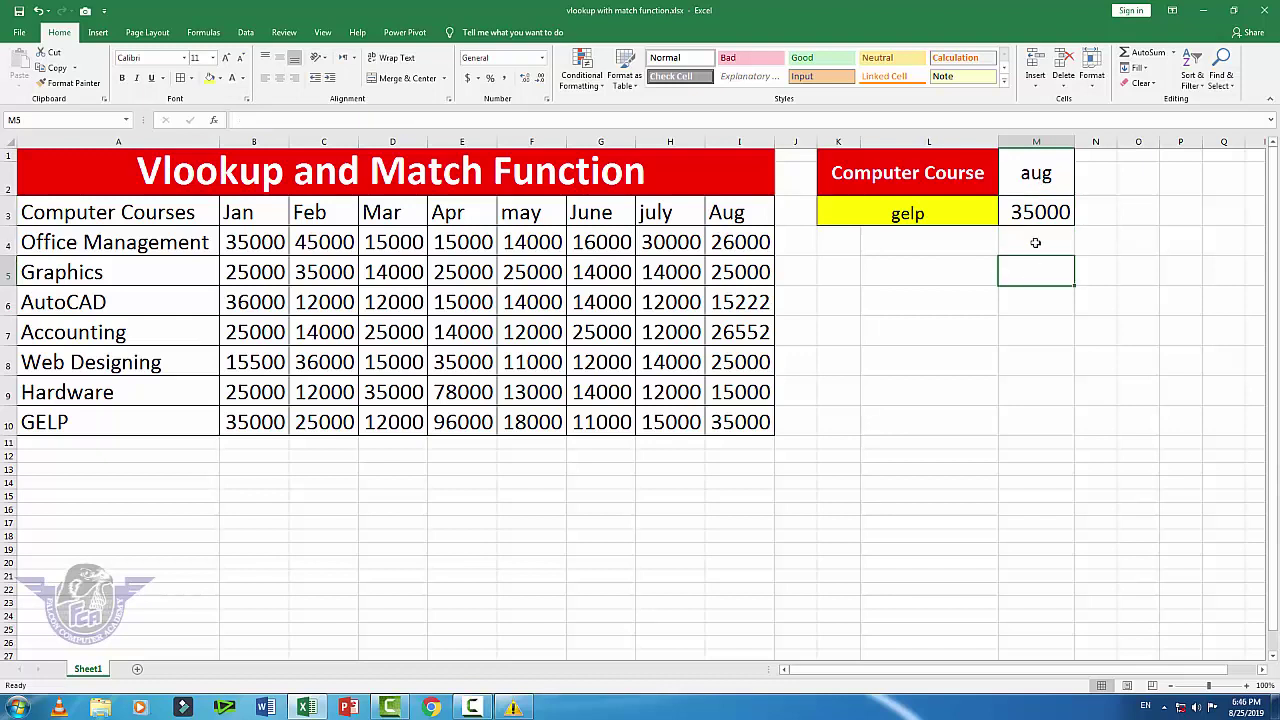
left_click(1036, 213)
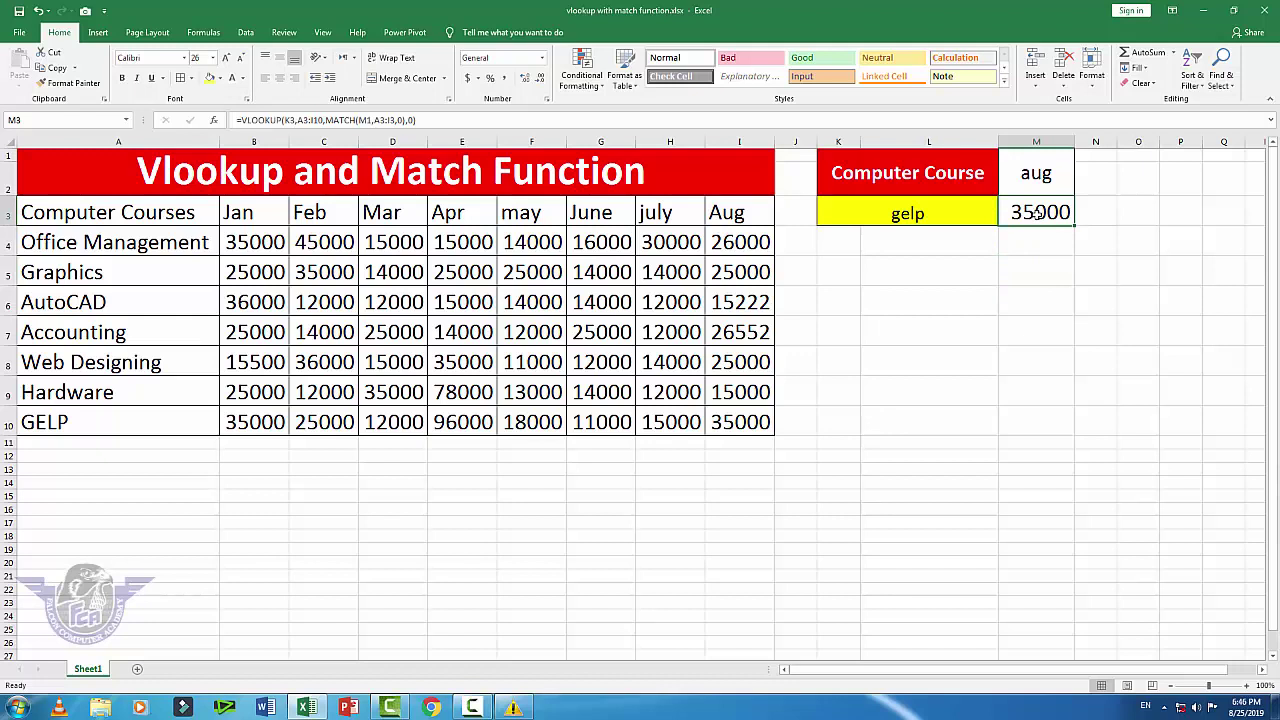
key("Delete")
left_click(940, 218)
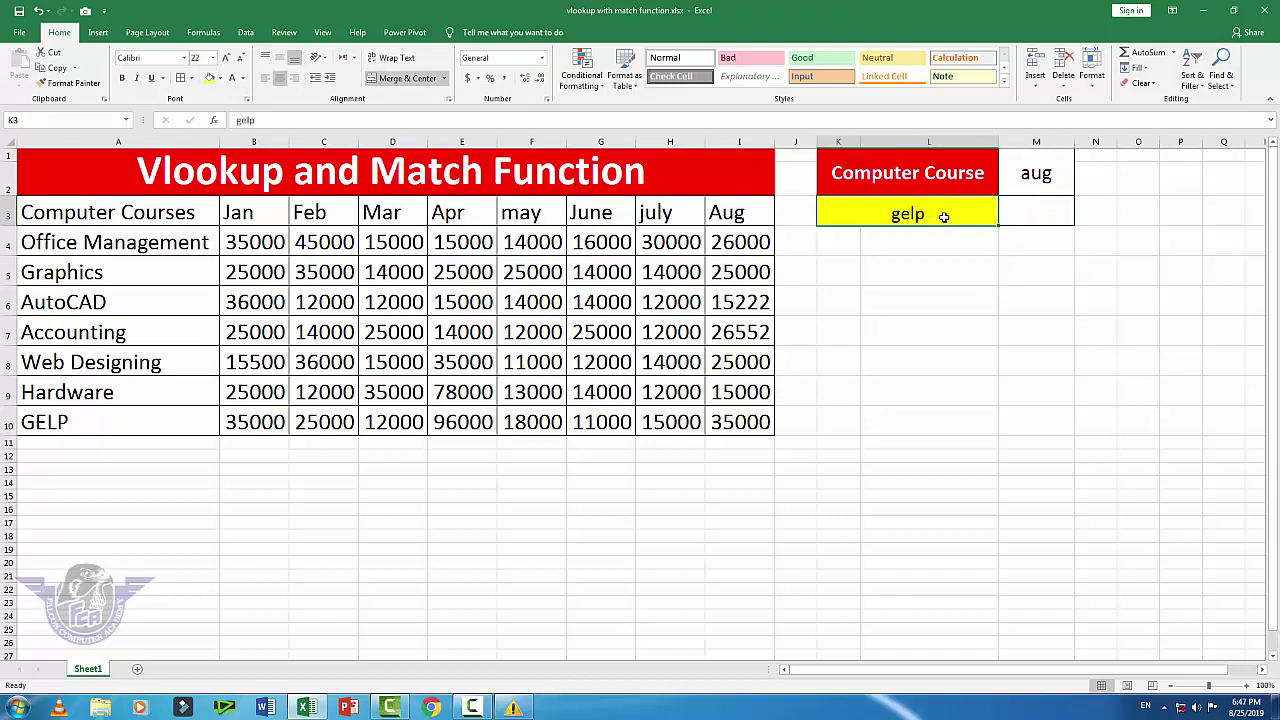
Enter OFFICE MANAGEMENT in K3 and widen column L so the name fits.
type("O")
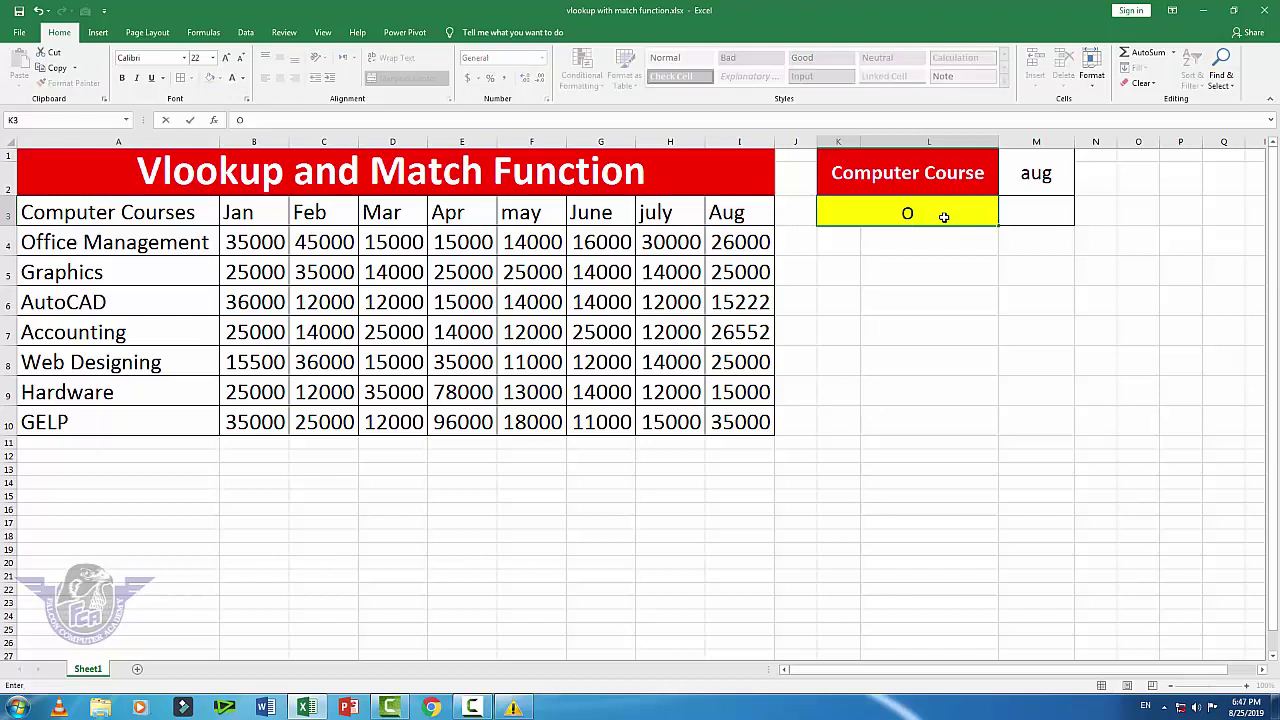
type("FFICE MANAGEME")
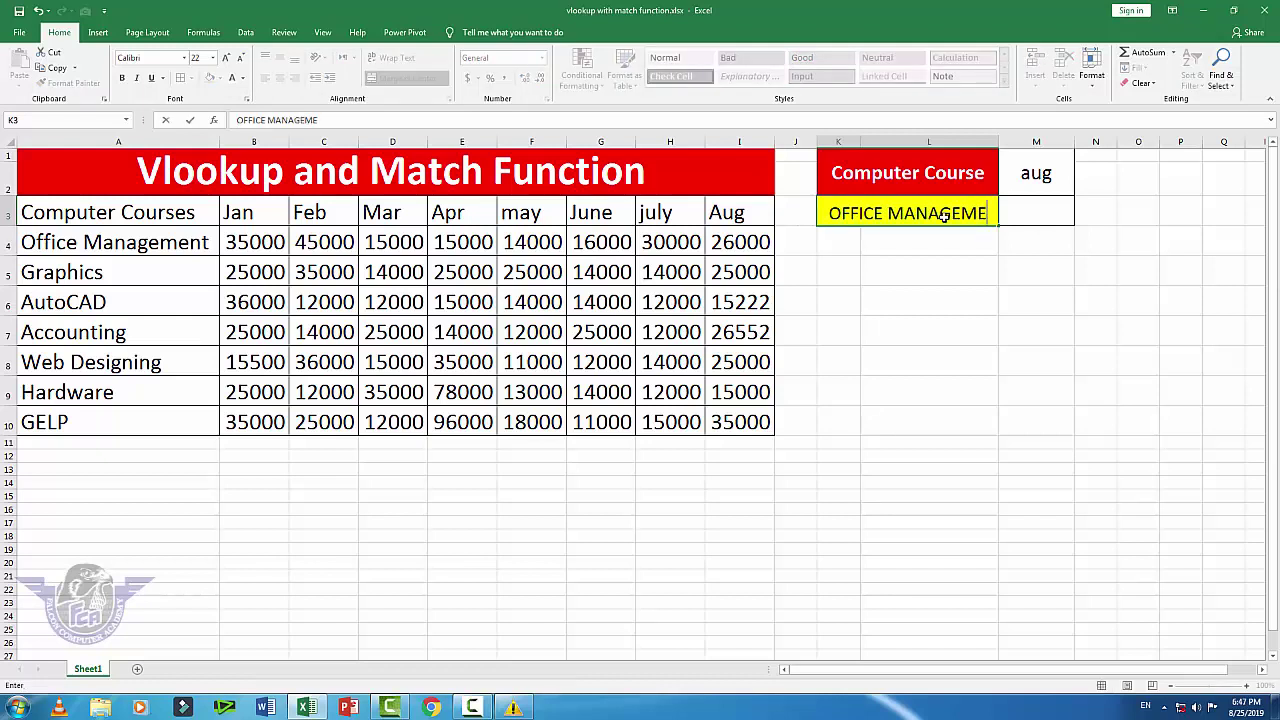
type("NT")
left_click(924, 262)
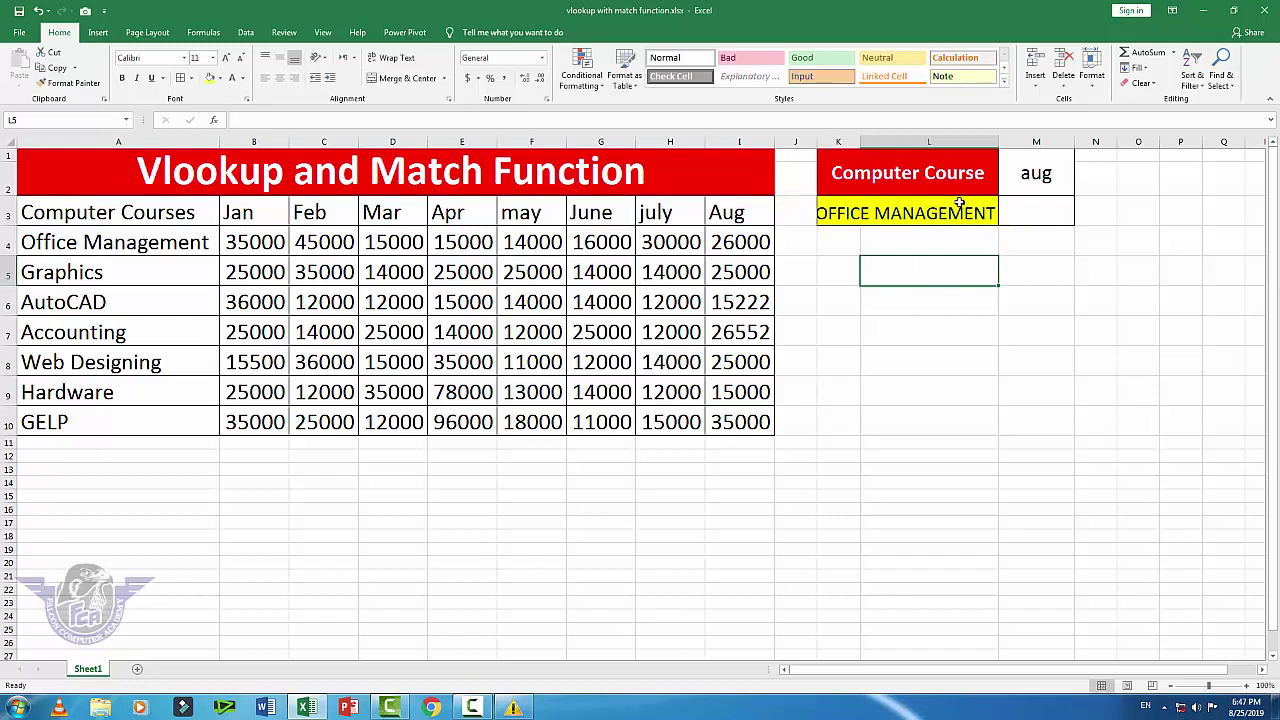
left_click_drag(998, 143, 1014, 143)
left_click(1053, 211)
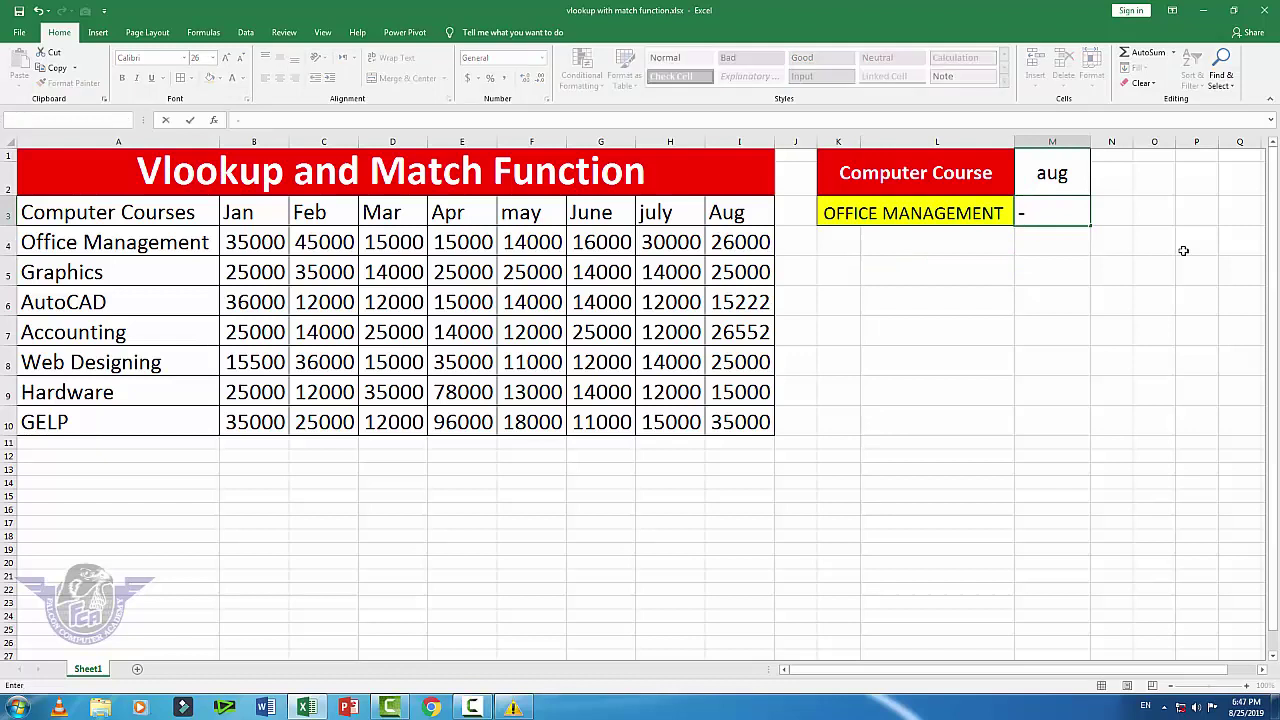
Start M3 as =VLOOKUP($K$3,$A$3:$I$10, with absolute references.
type("=")
type("VLOOKUP")
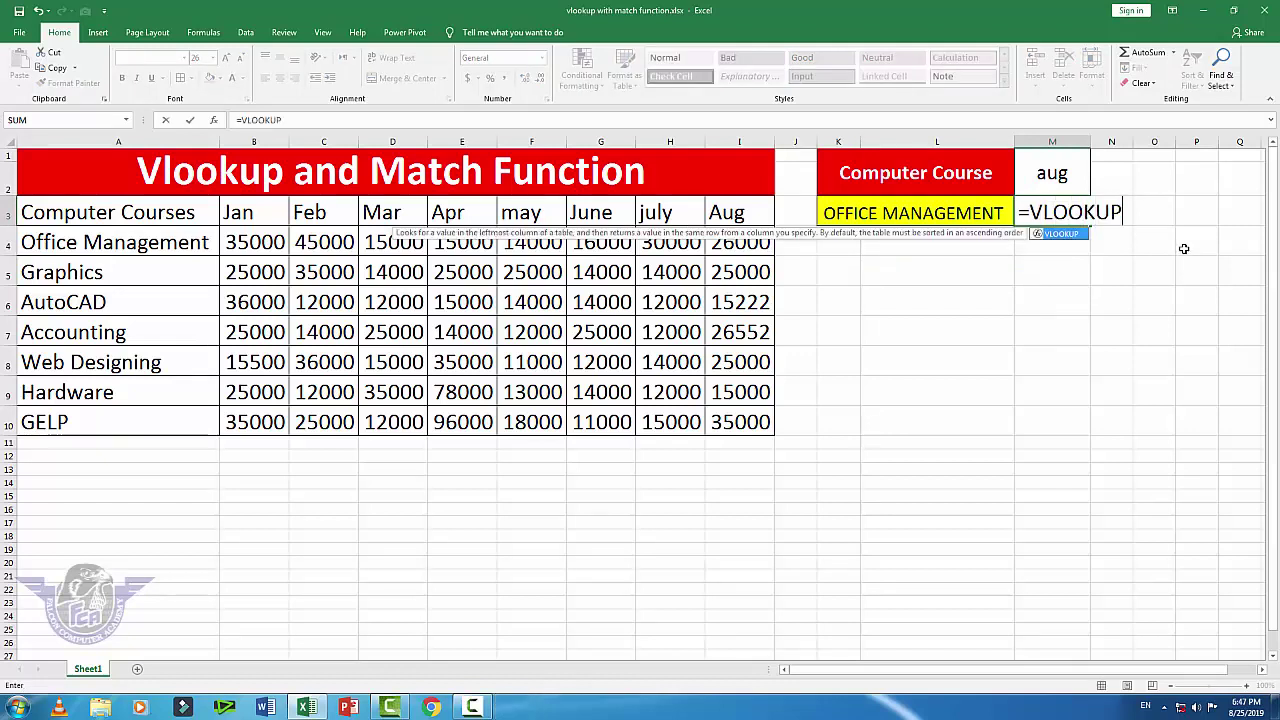
type("(")
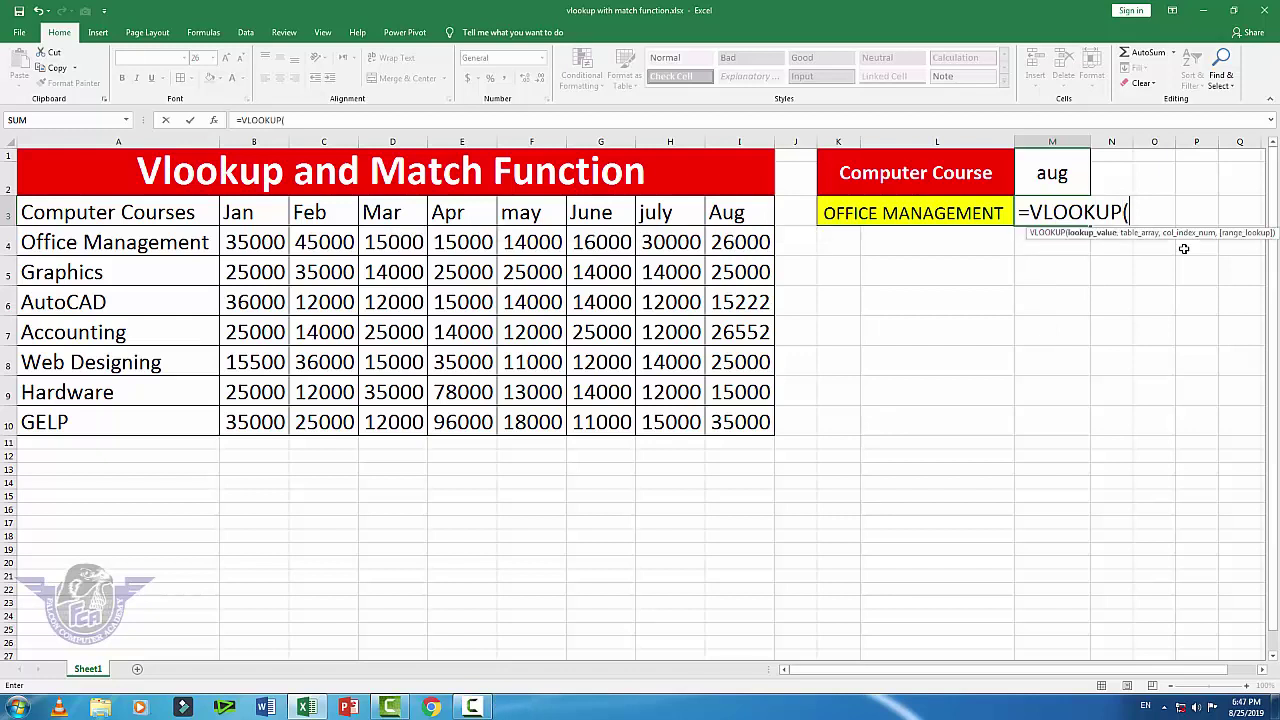
left_click(915, 210)
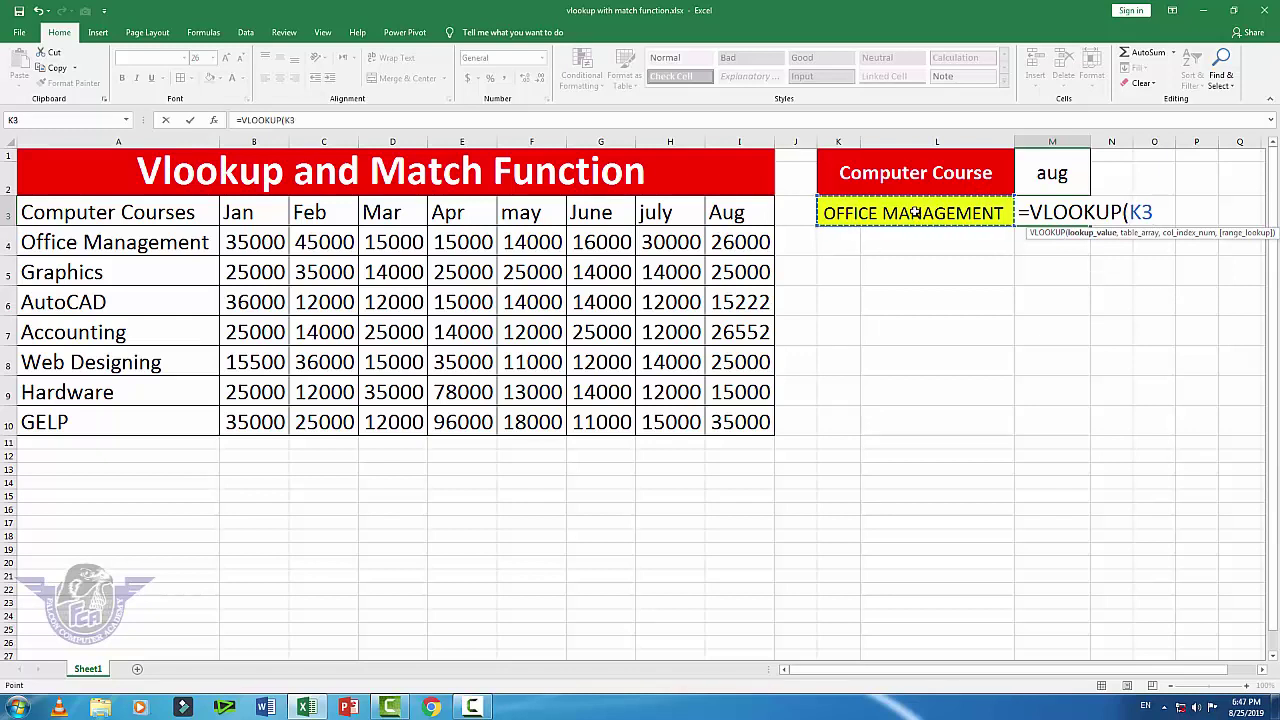
key("F4")
type("$K$3,")
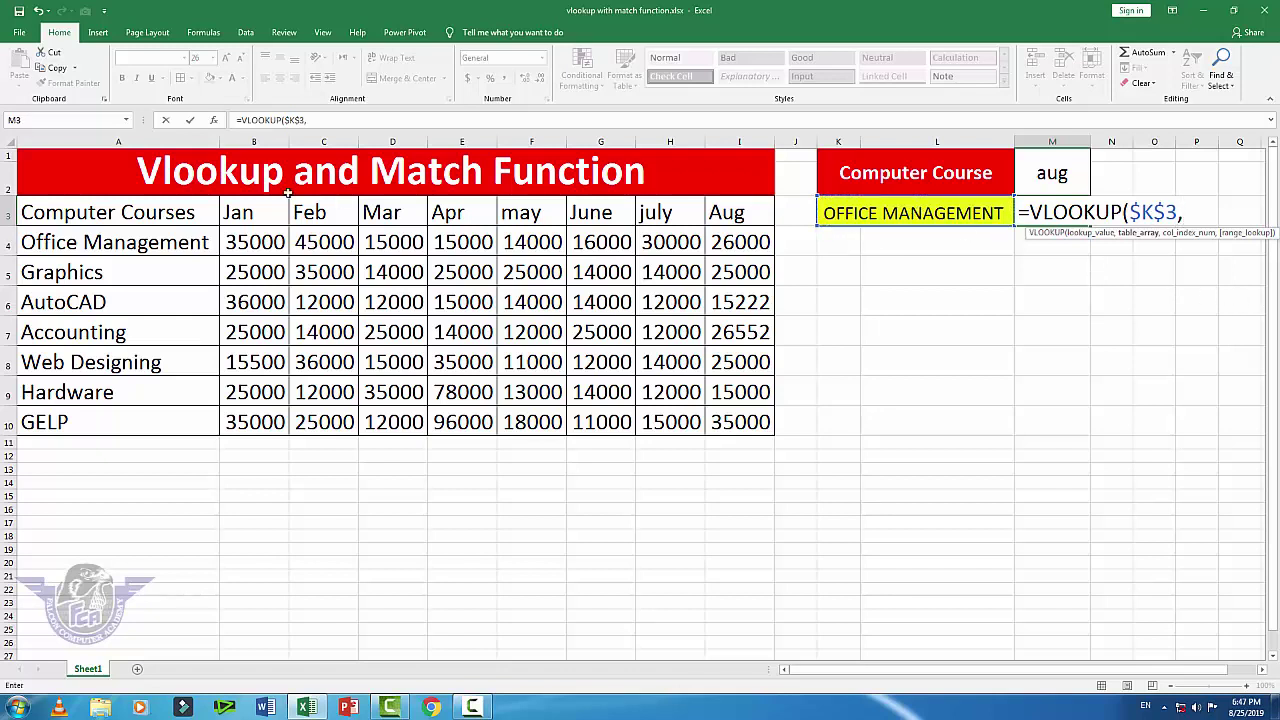
mouse_move(60, 213)
left_mouse_down()
mouse_move(723, 372)
mouse_move(723, 412)
left_mouse_up()
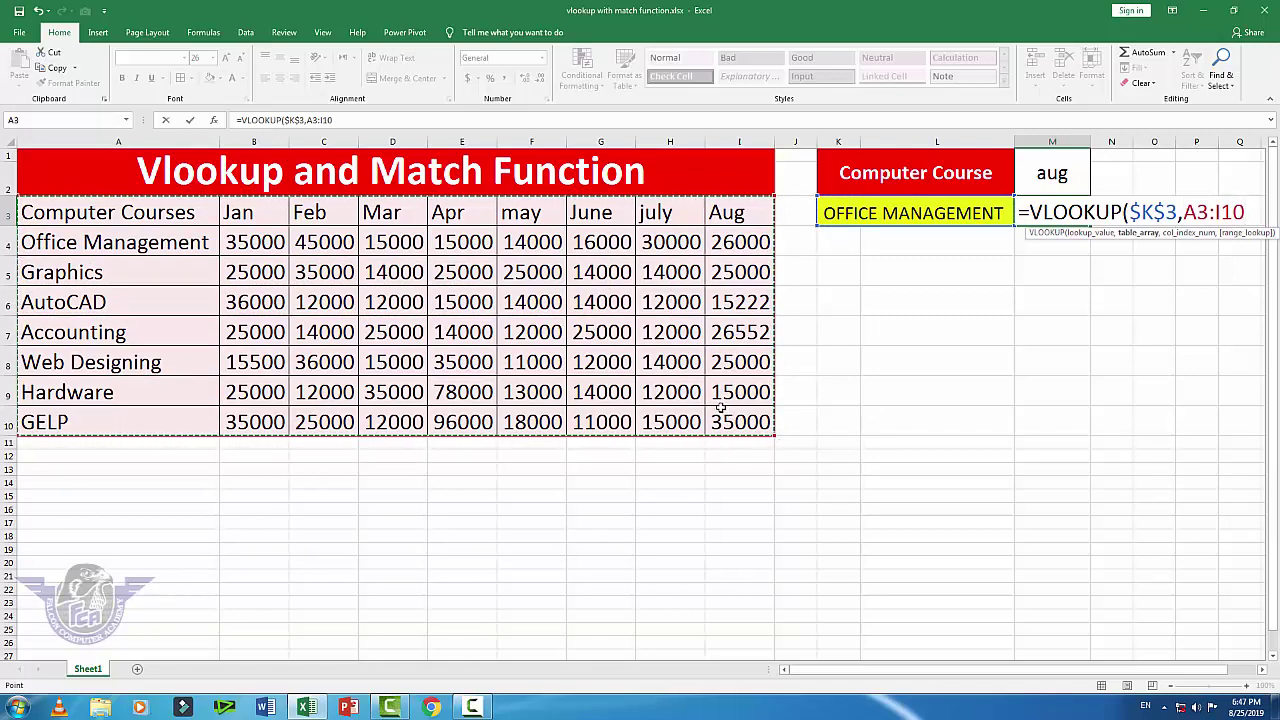
key("F4")
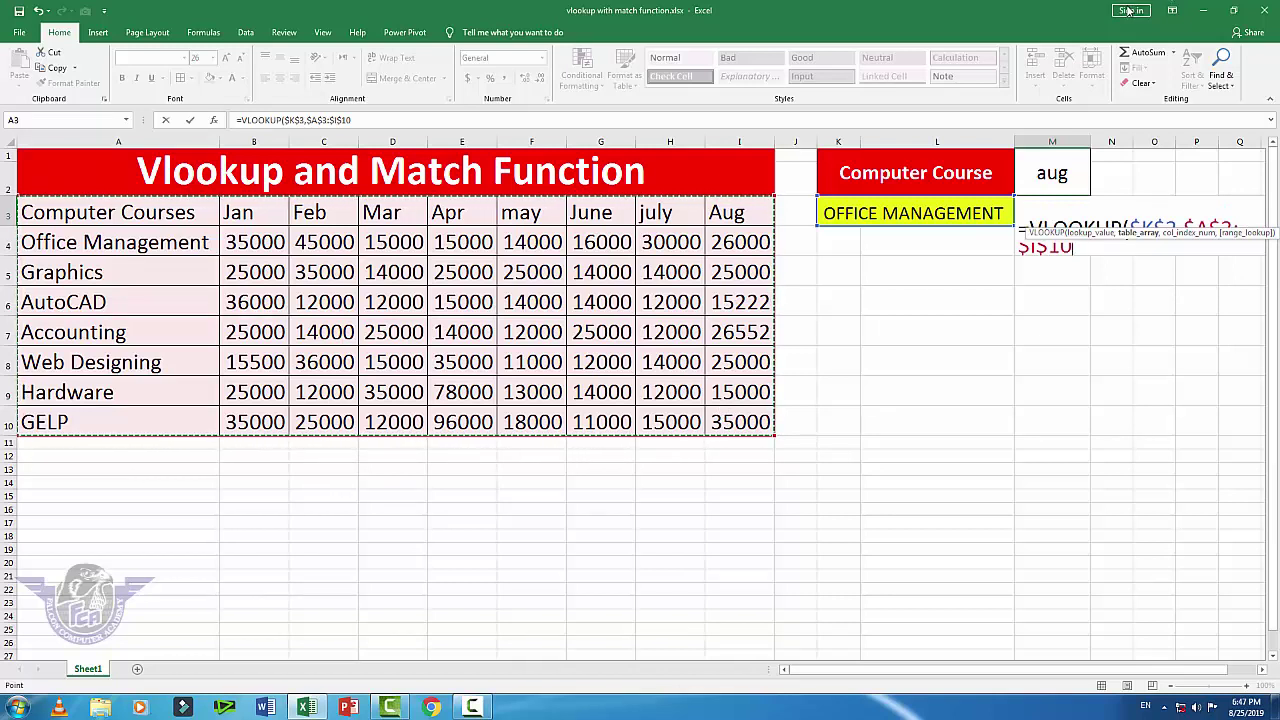
Finish with MATCH($M$1,$A$3:$I$3,0) as column index and exact match 0.
type(",")
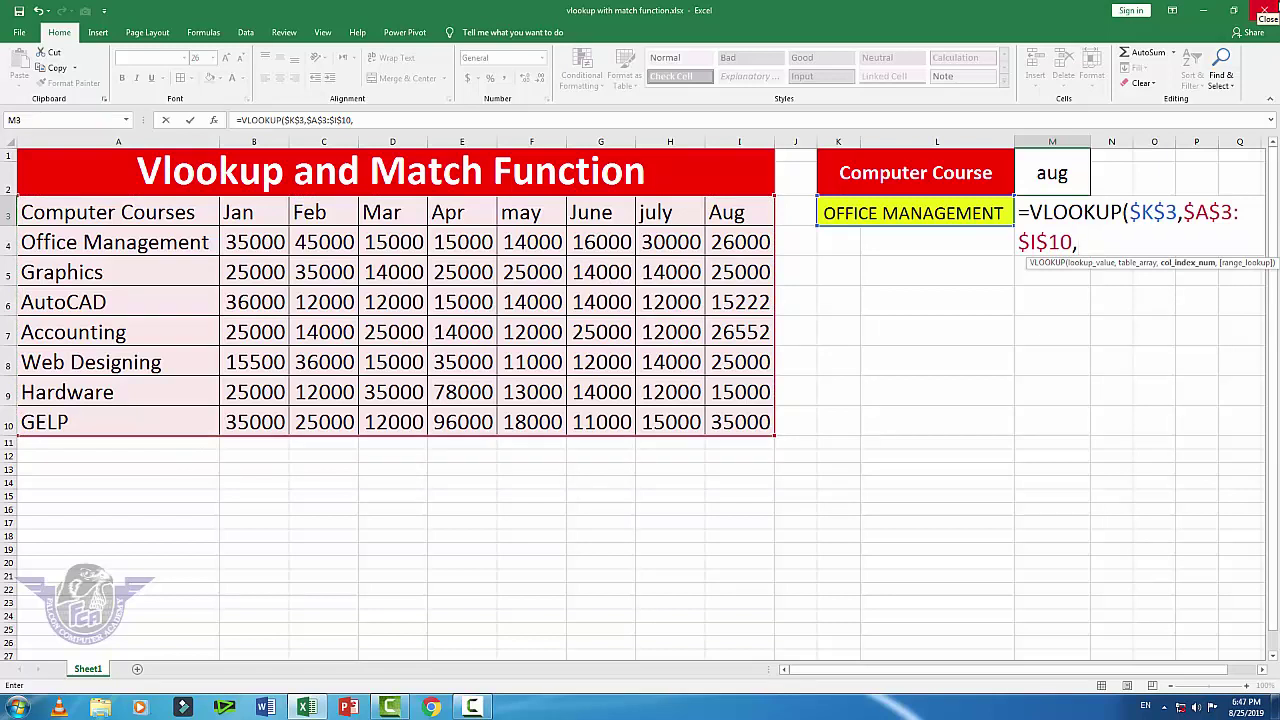
type("MA")
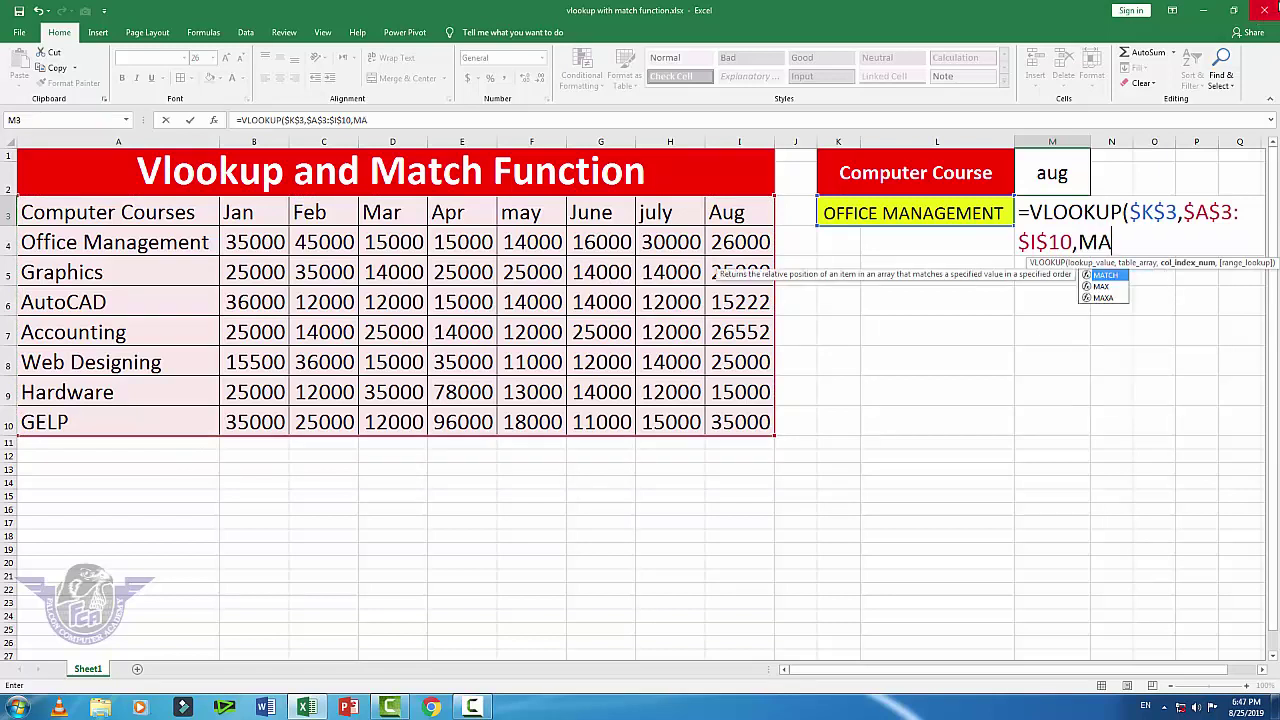
type("TCH")
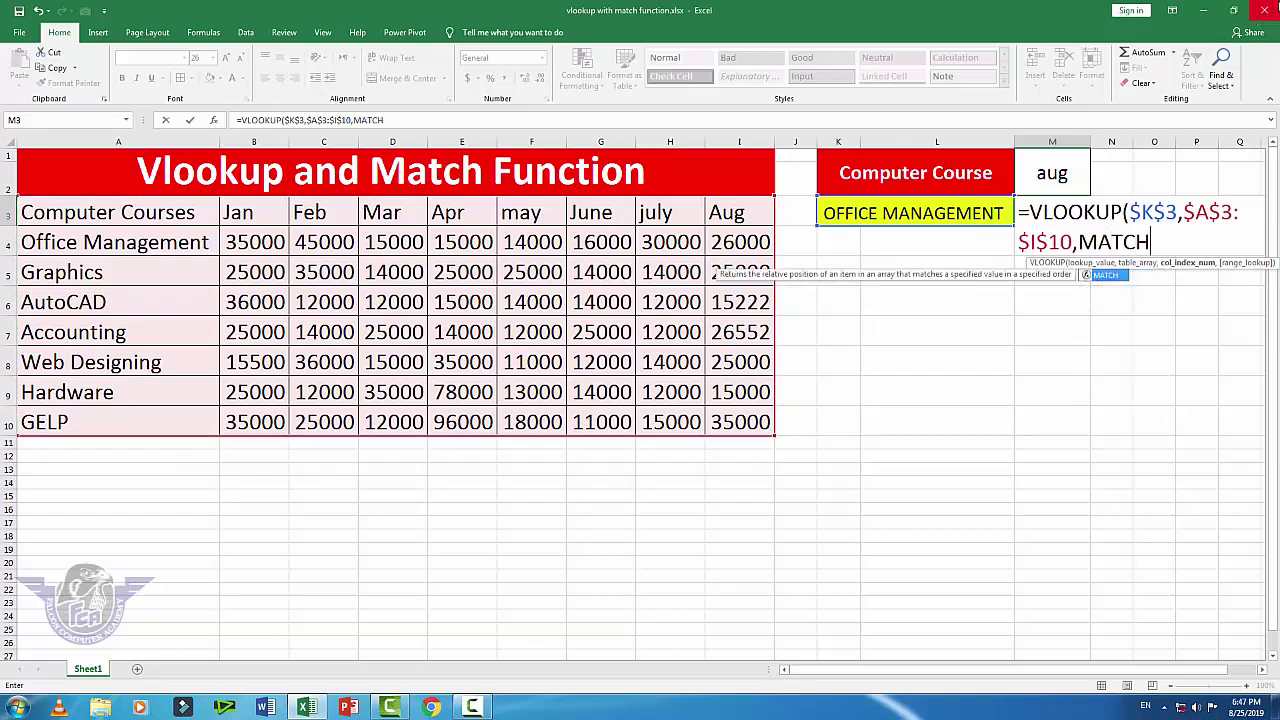
type("(")
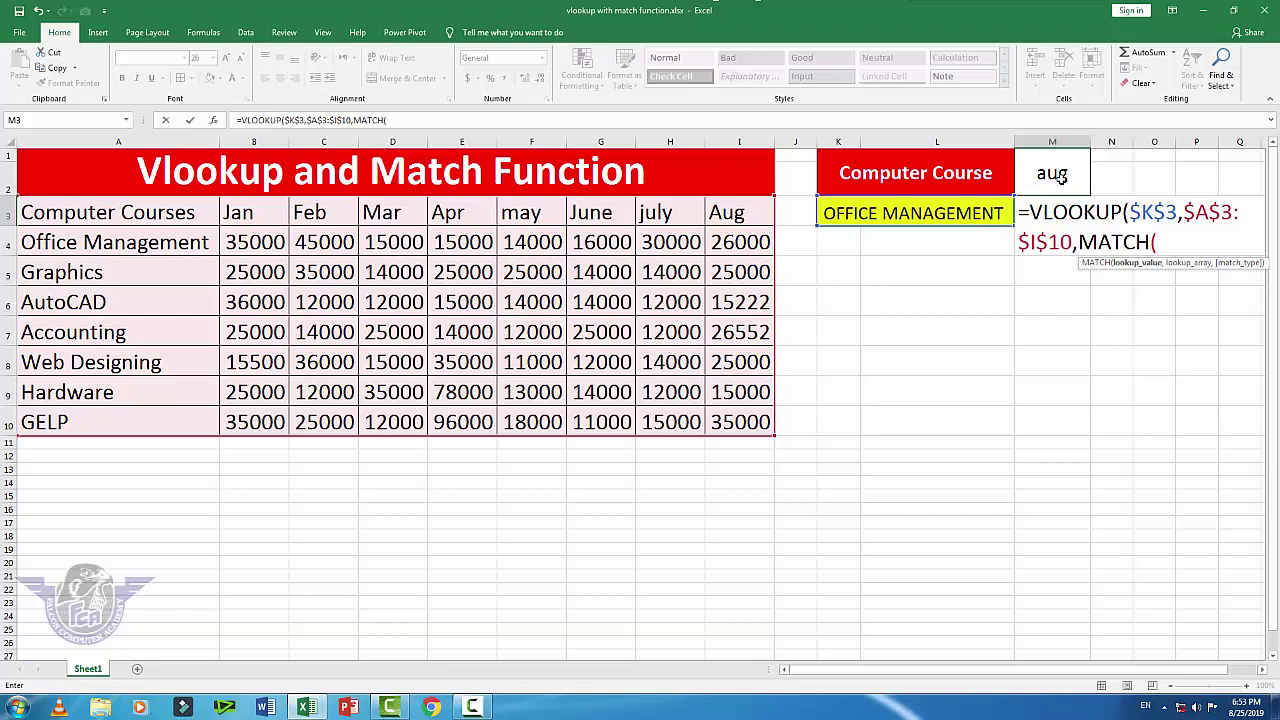
left_click(1062, 174)
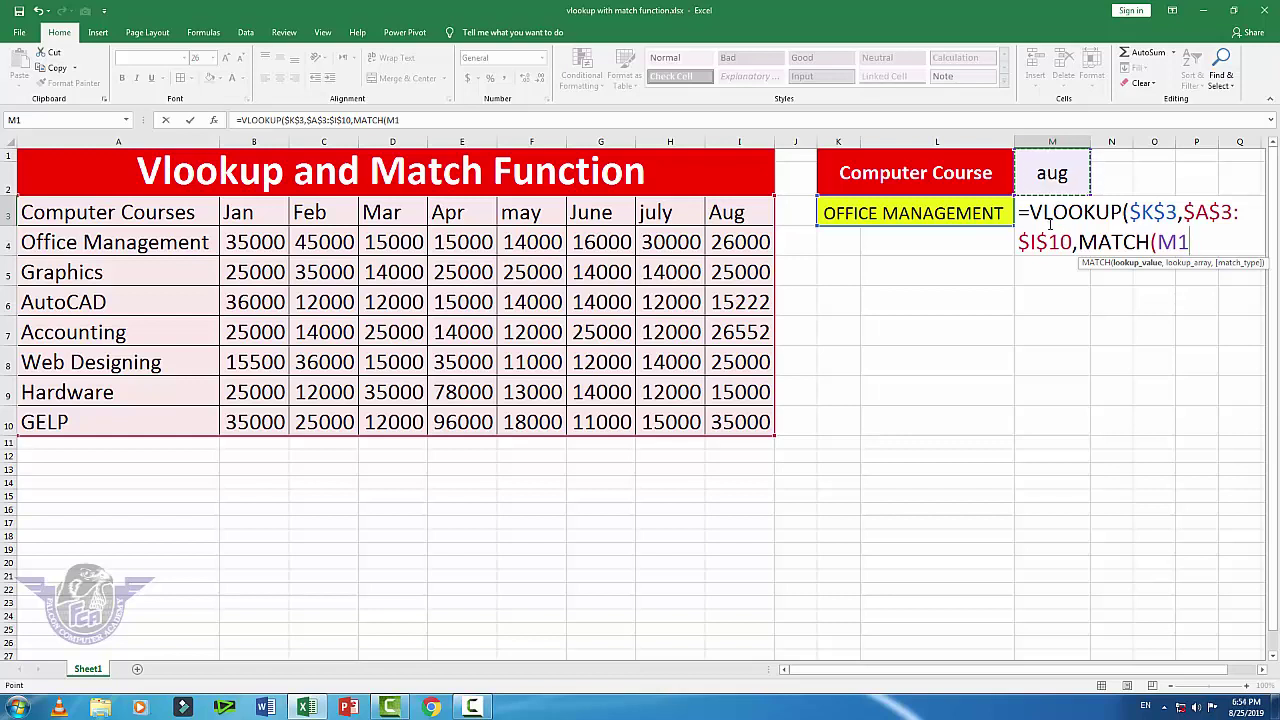
key("F4")
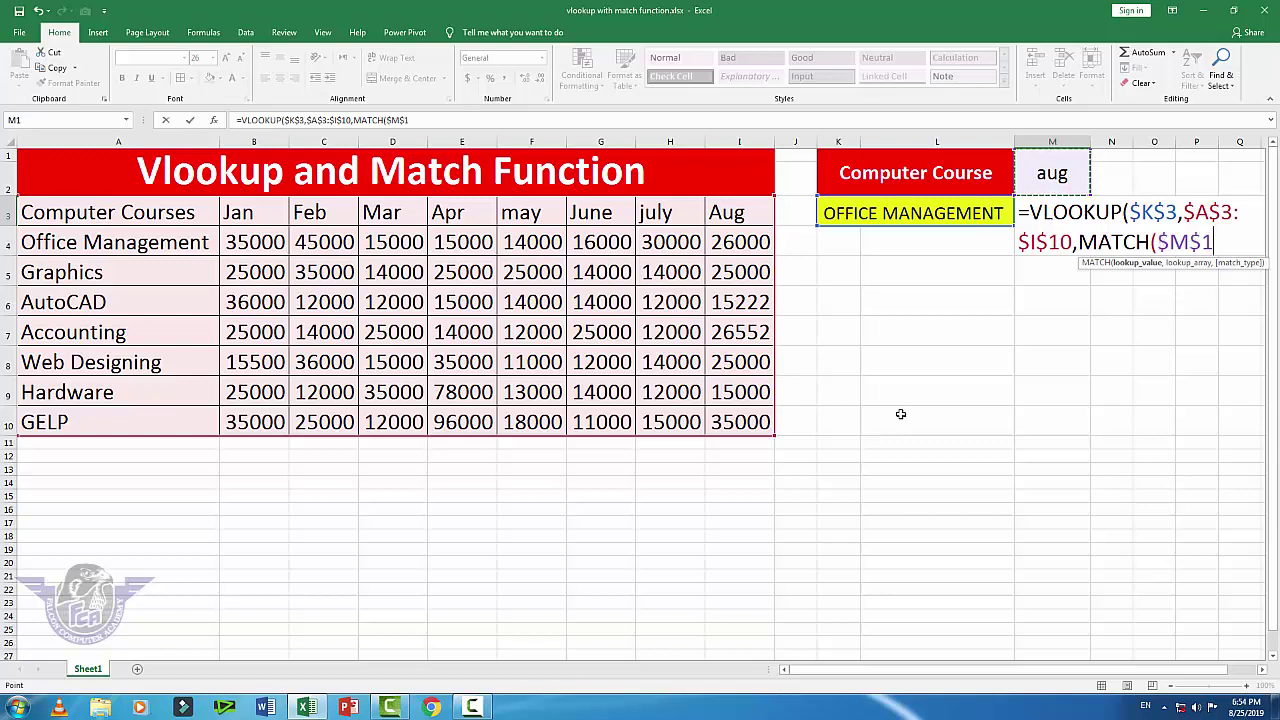
type(",")
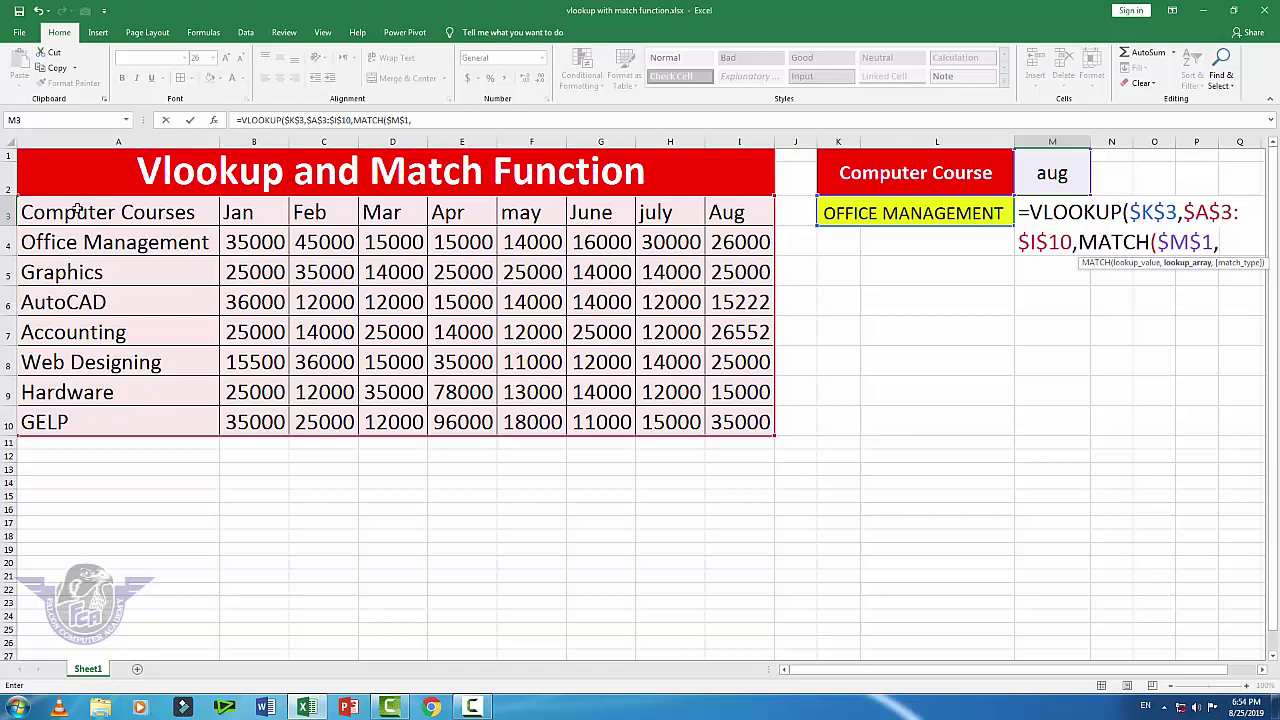
left_click(98, 212)
left_click_drag(98, 212, 706, 218)
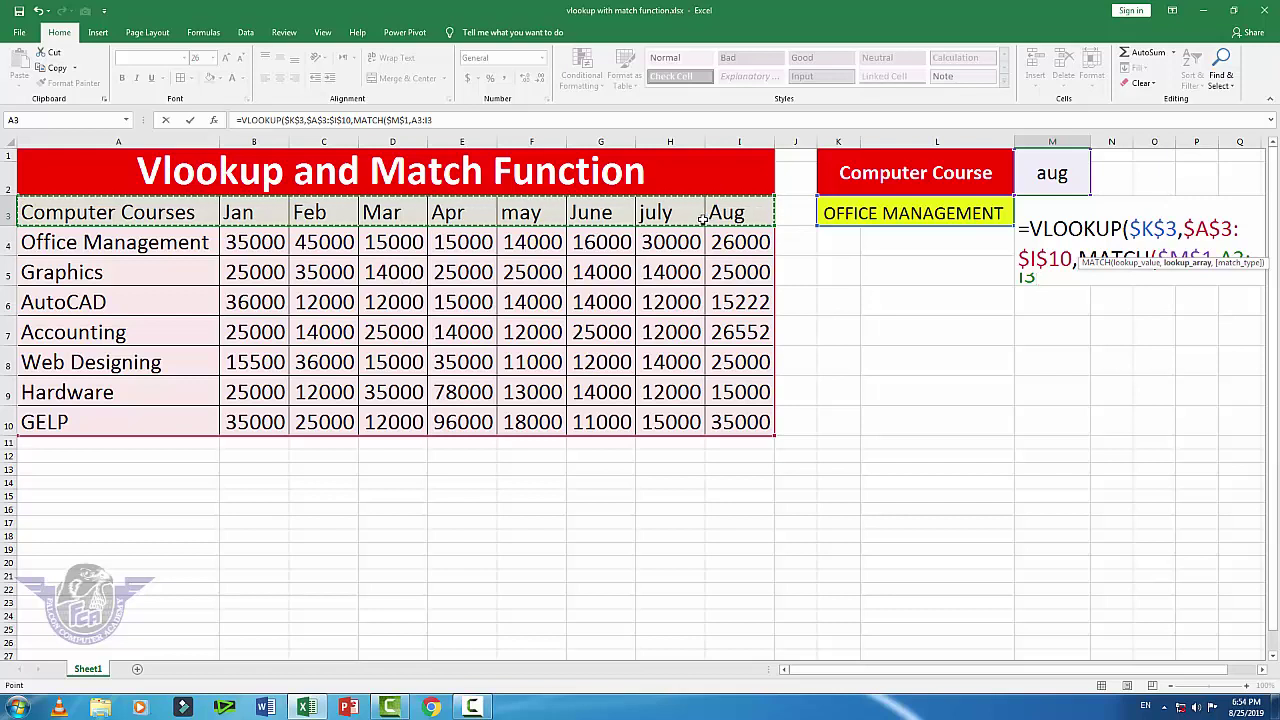
key("F4")
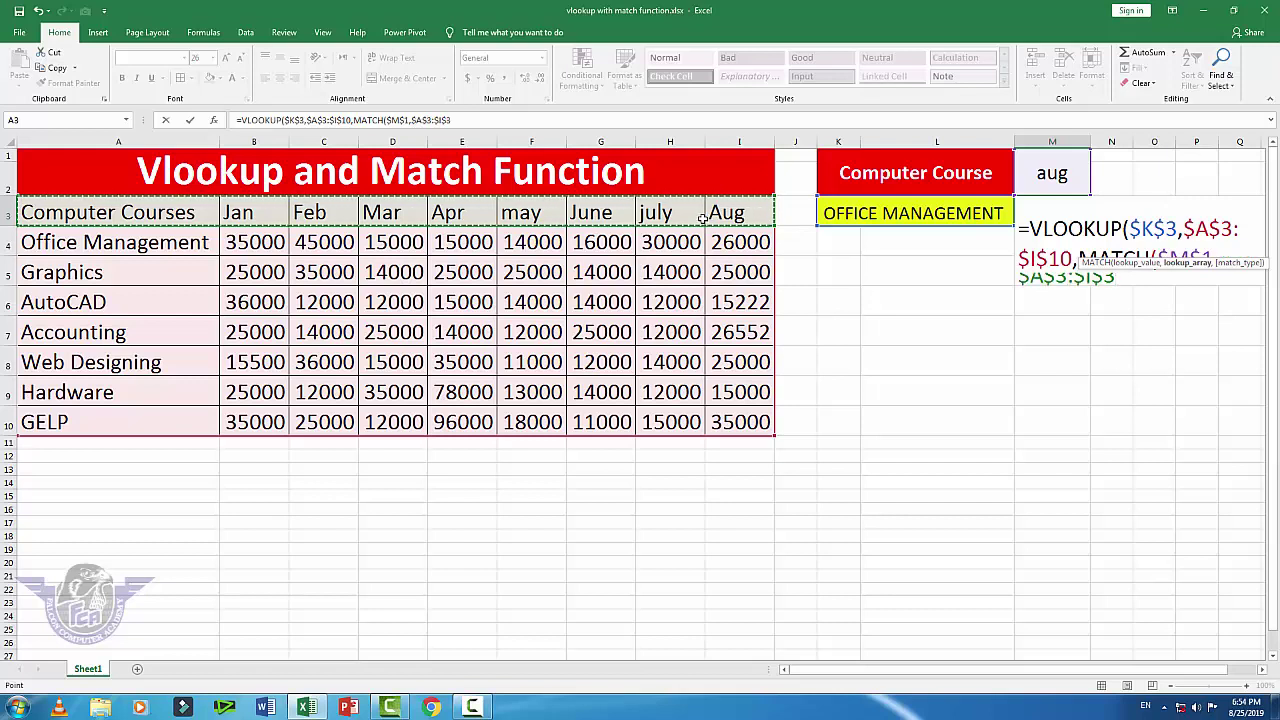
type(",")
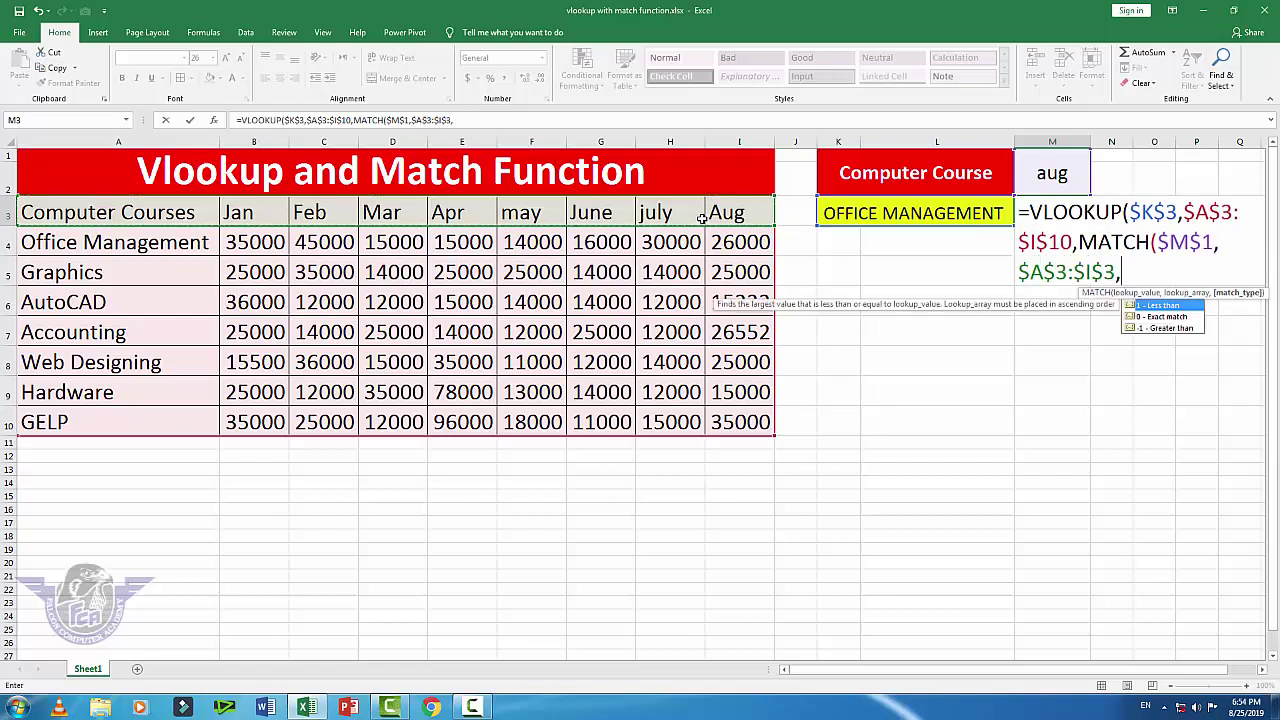
type("0")
type(")")
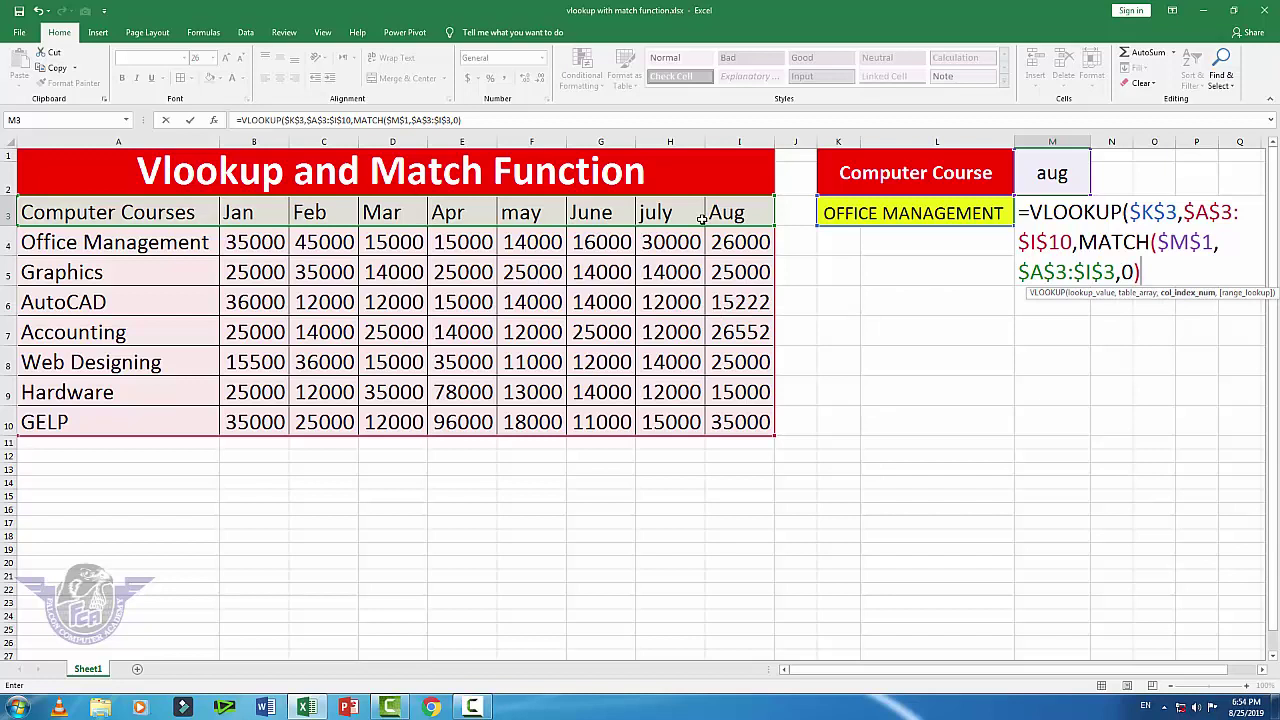
type(",0")
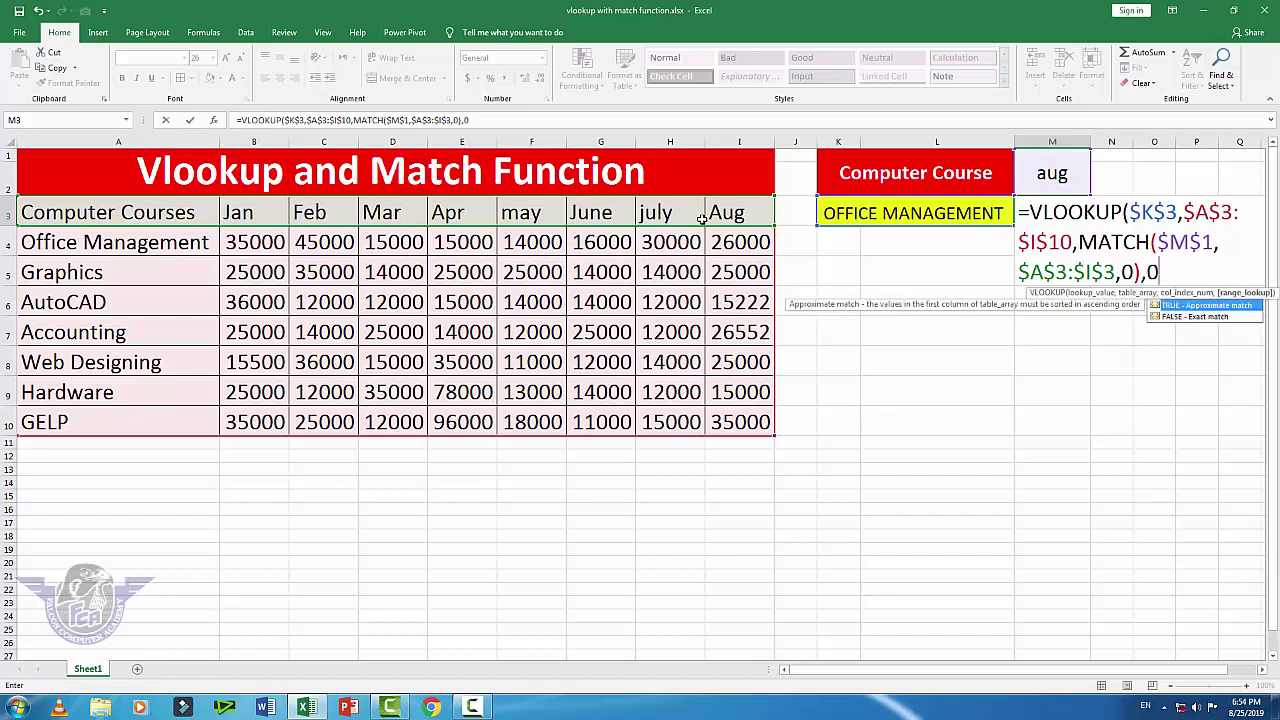
type(")")
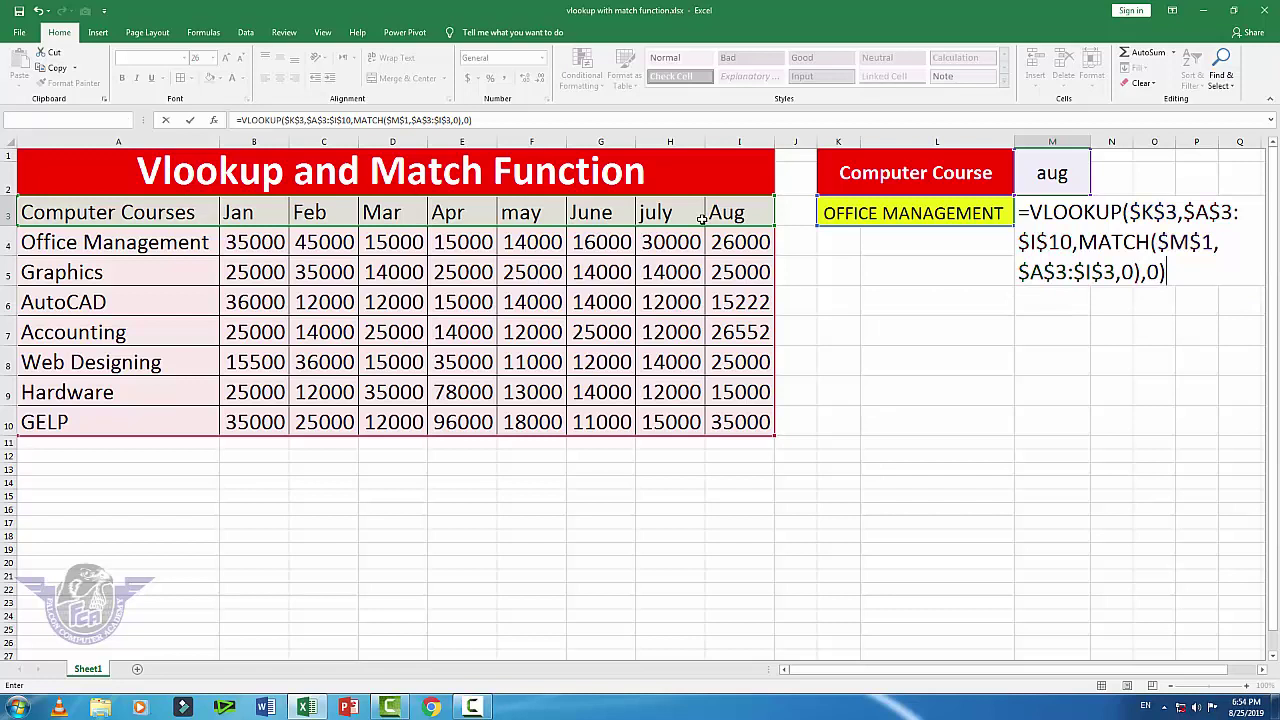
key("Return")
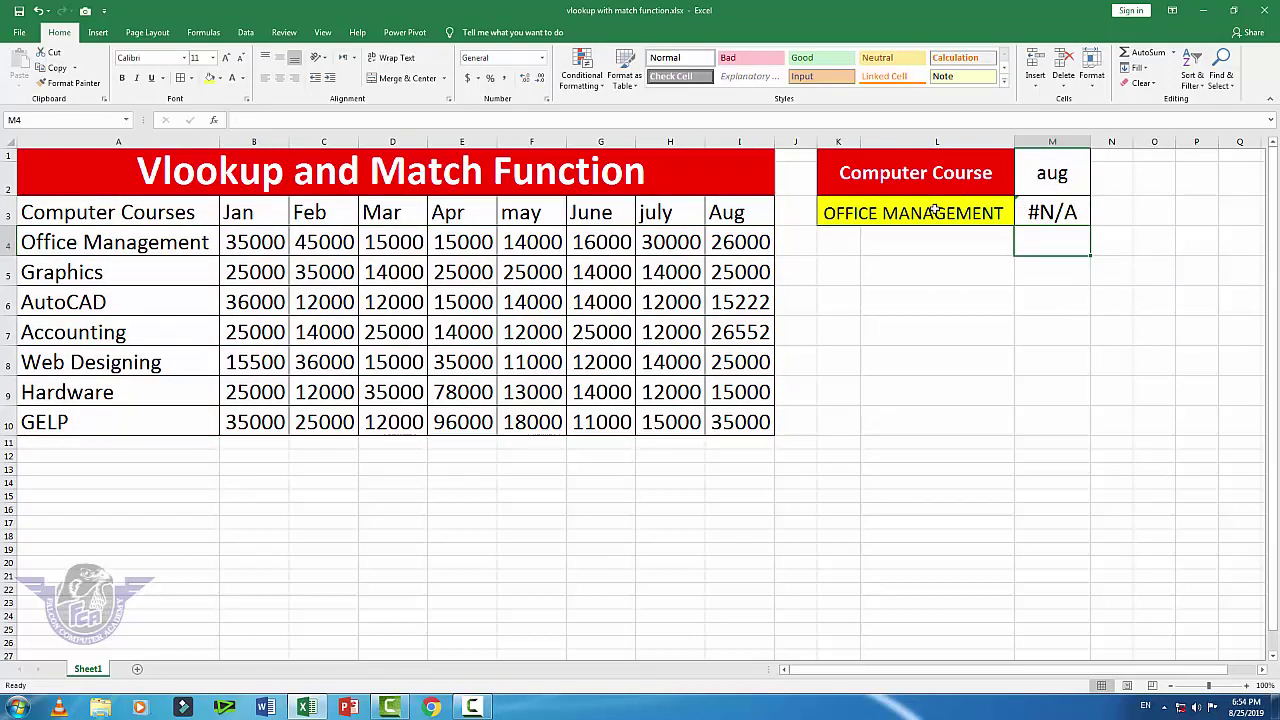
Retype K3 as lowercase 'office management' so M3 returns 26000.
left_click(935, 210)
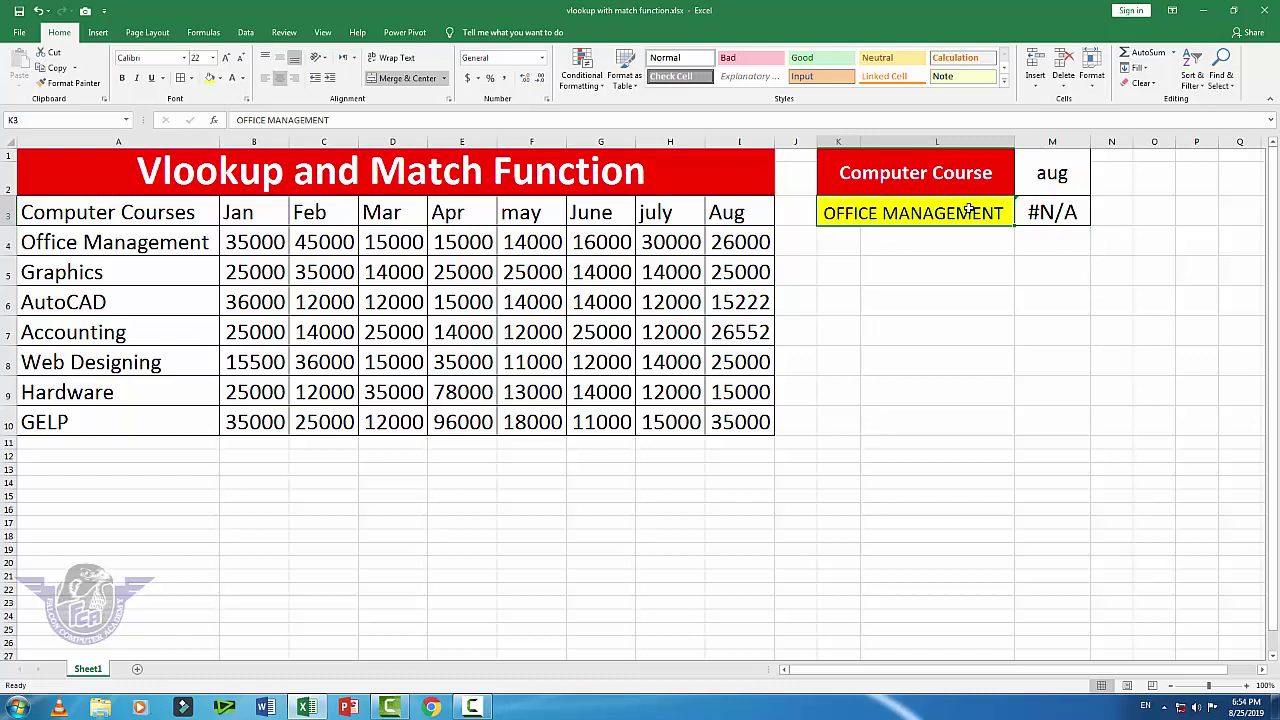
type("office ")
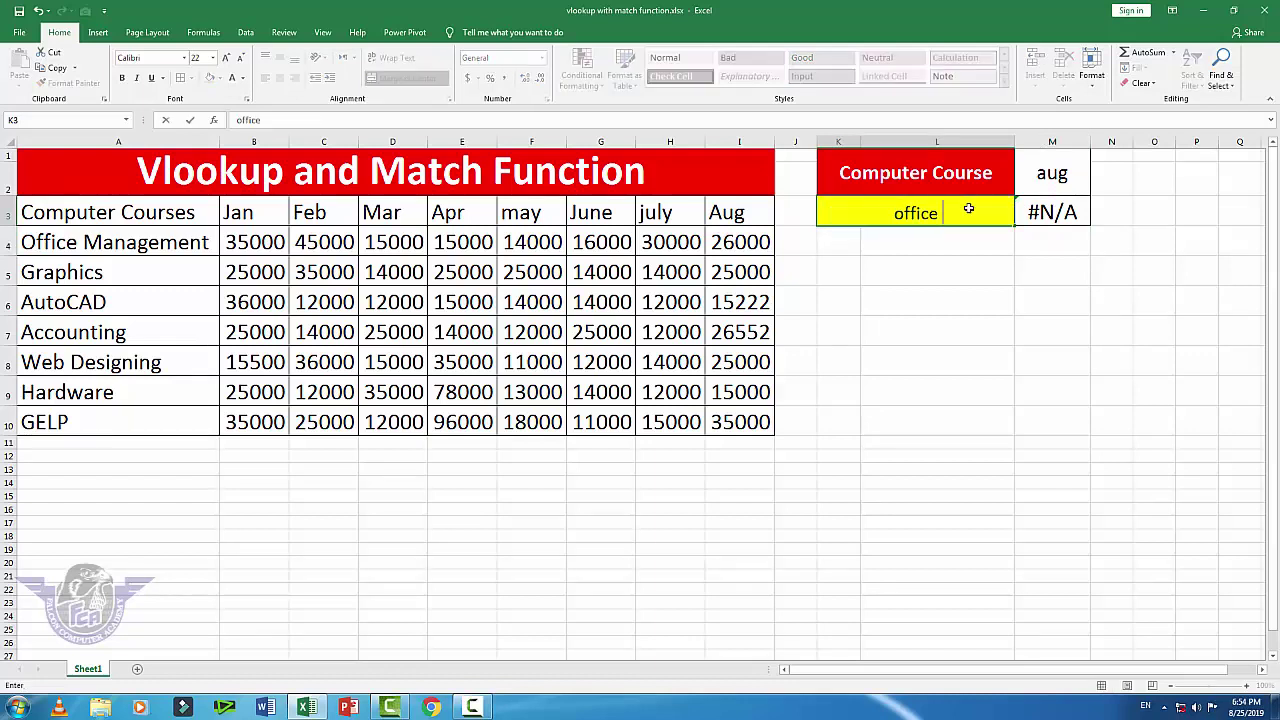
type("management")
key("Return")
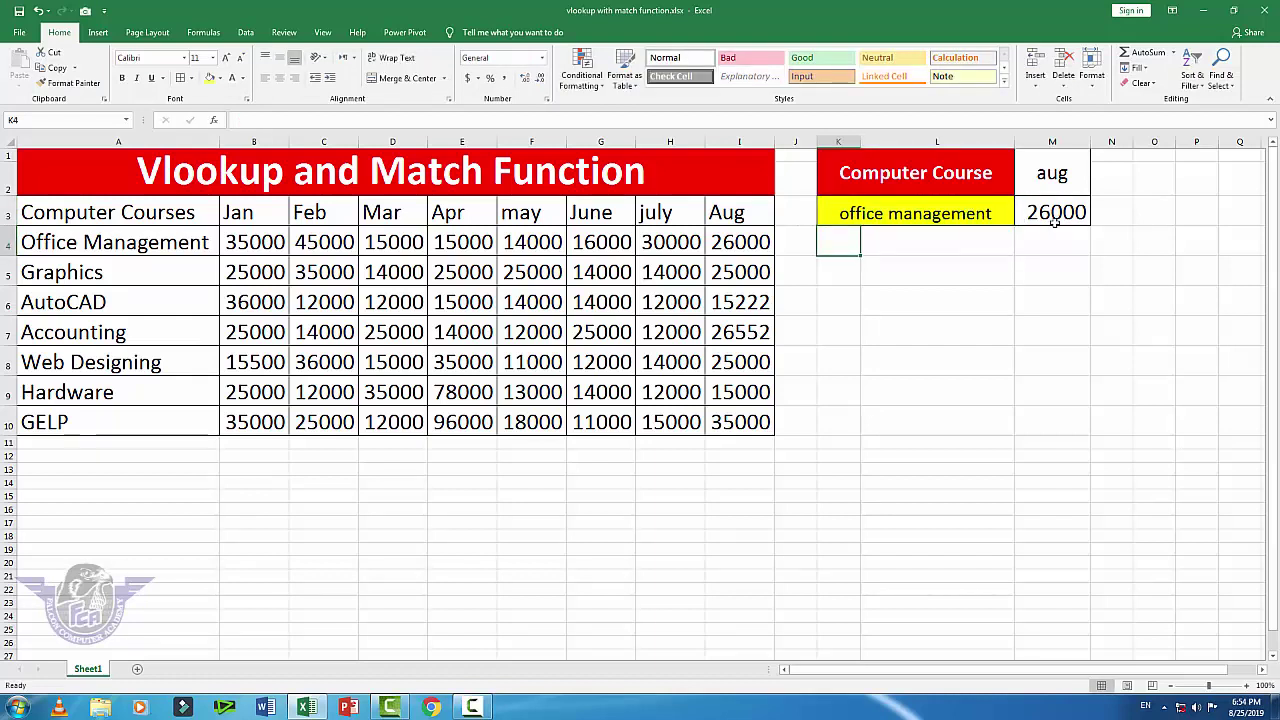
left_click(940, 213)
Try jan and then feb as the month in M1.
left_click(1068, 176)
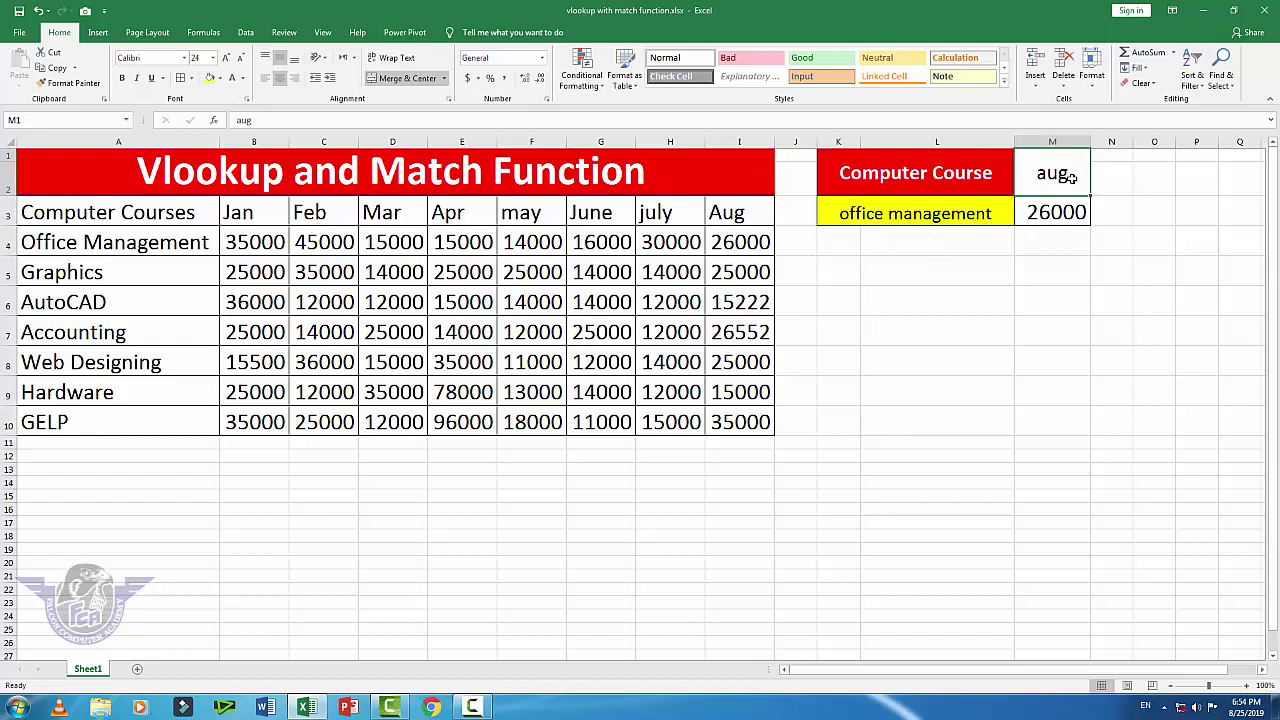
type("jan")
key("Return")
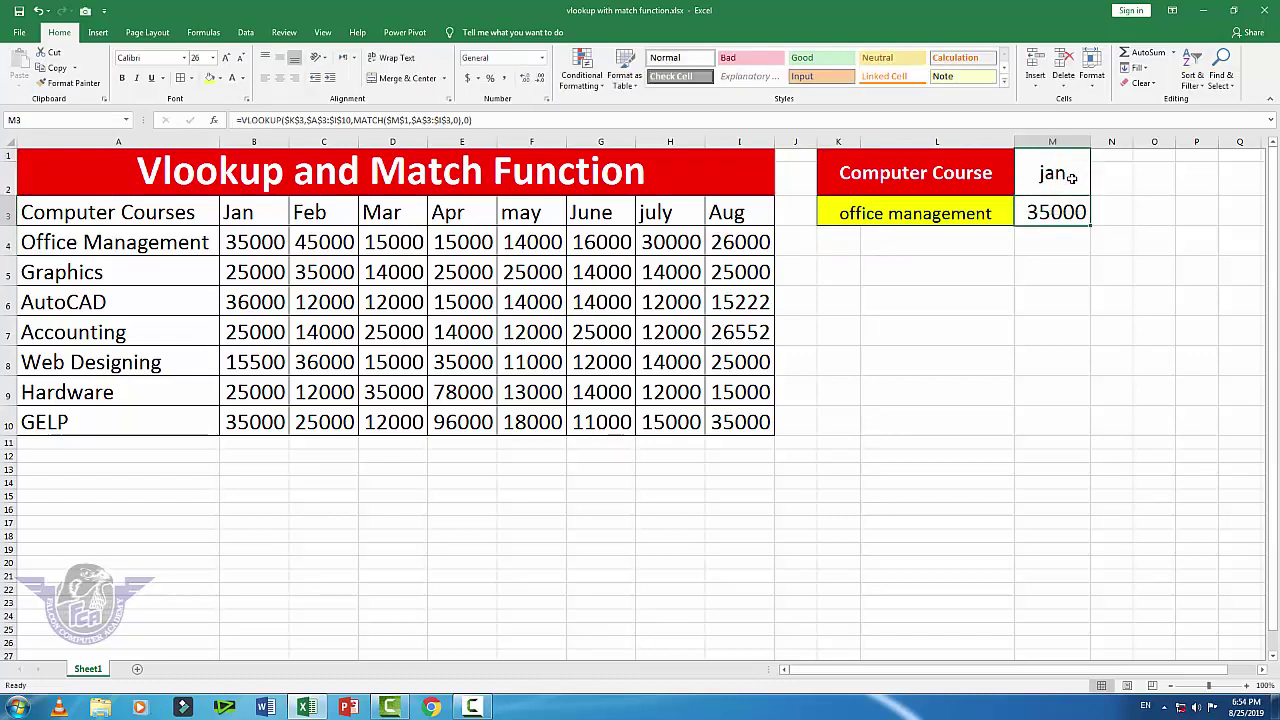
type("feb")
key("Escape")
left_click(1068, 177)
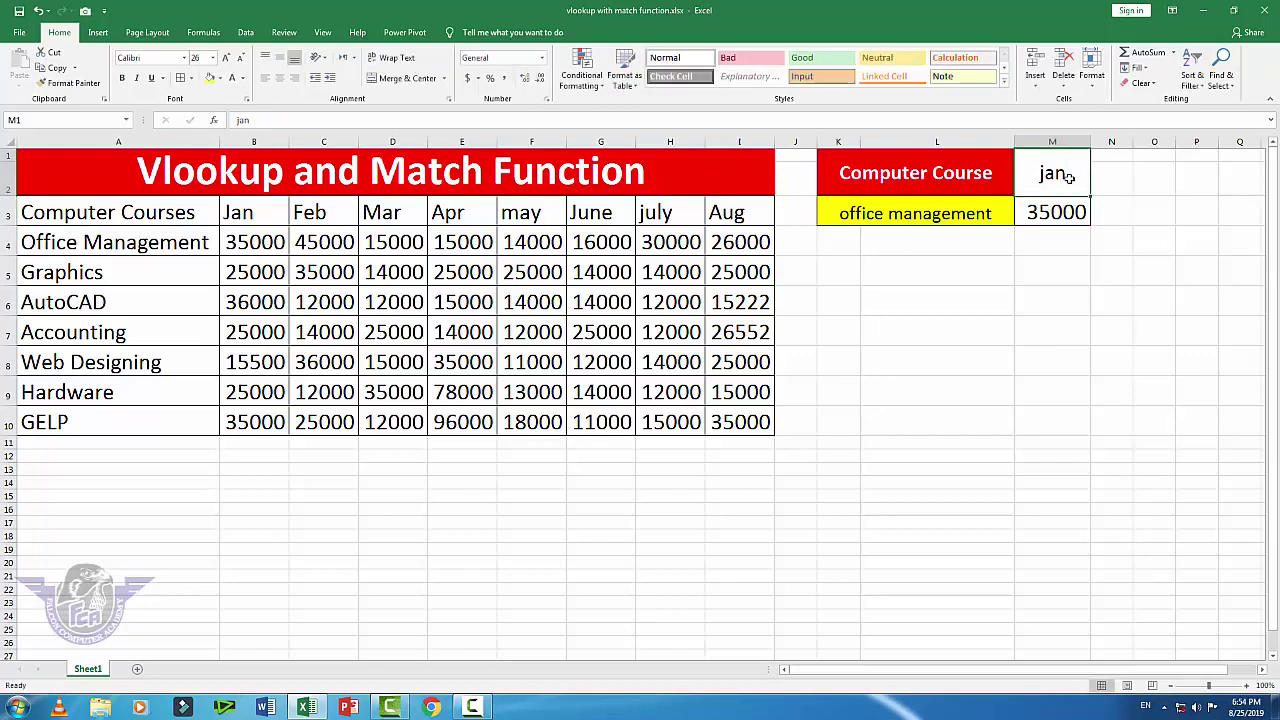
type("feb")
key("Return")
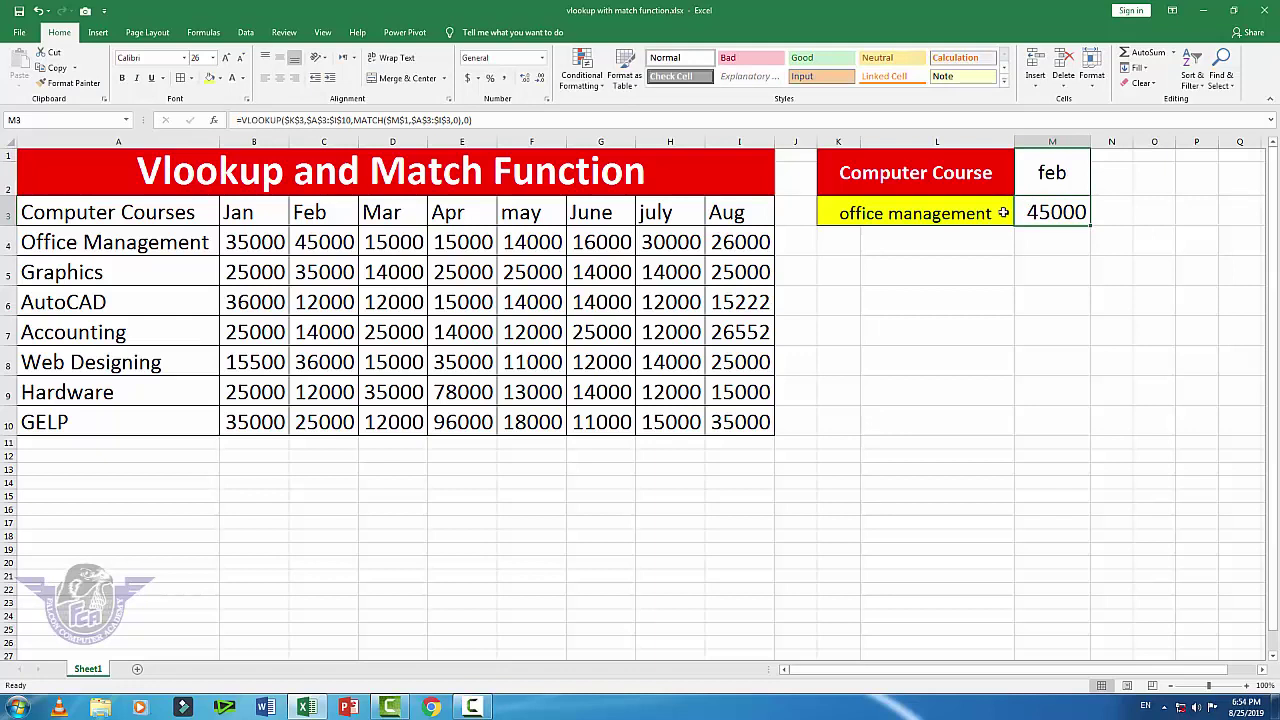
Set K3 to GELP, compare with C10's Feb value, then change M1 to may.
left_click(946, 208)
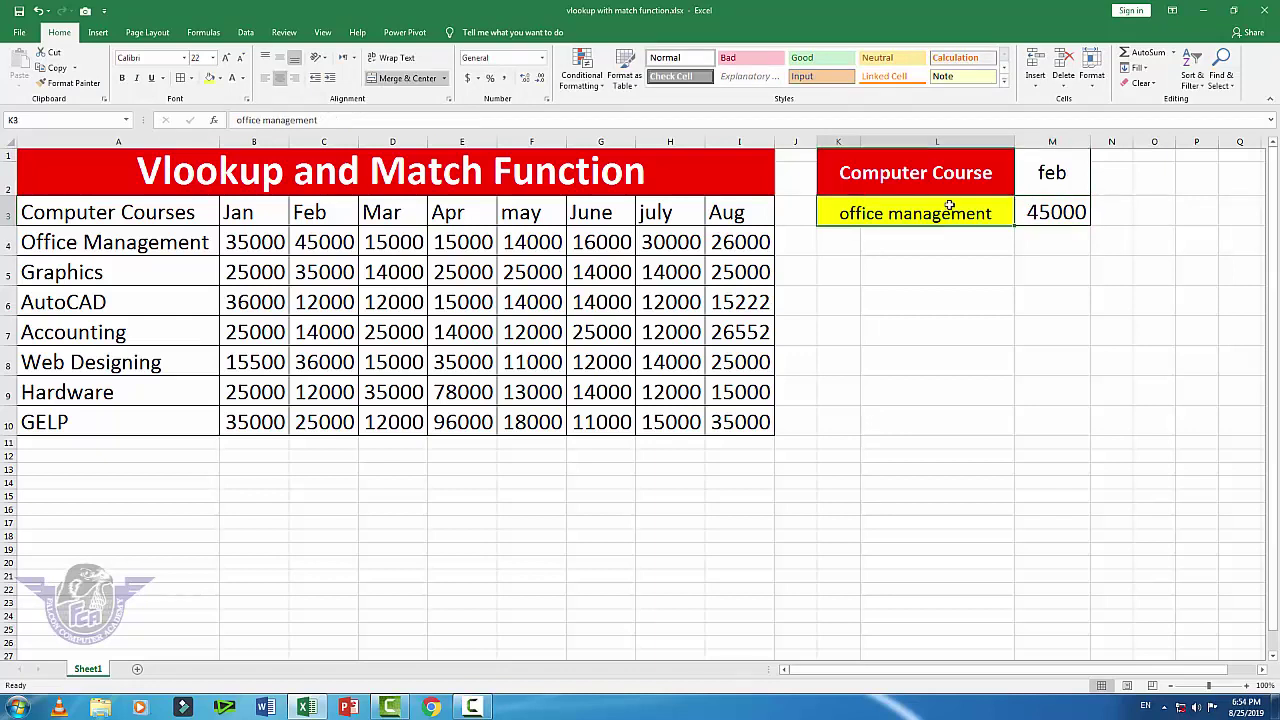
type("GELP")
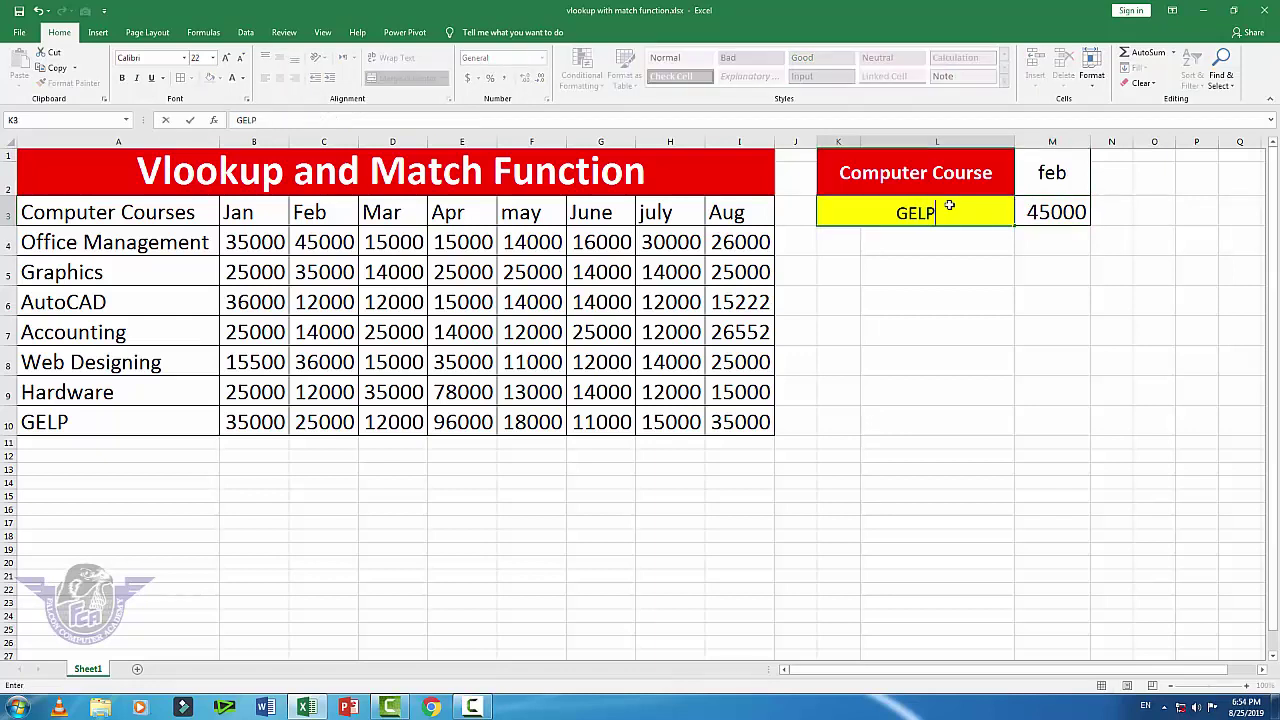
key("Return")
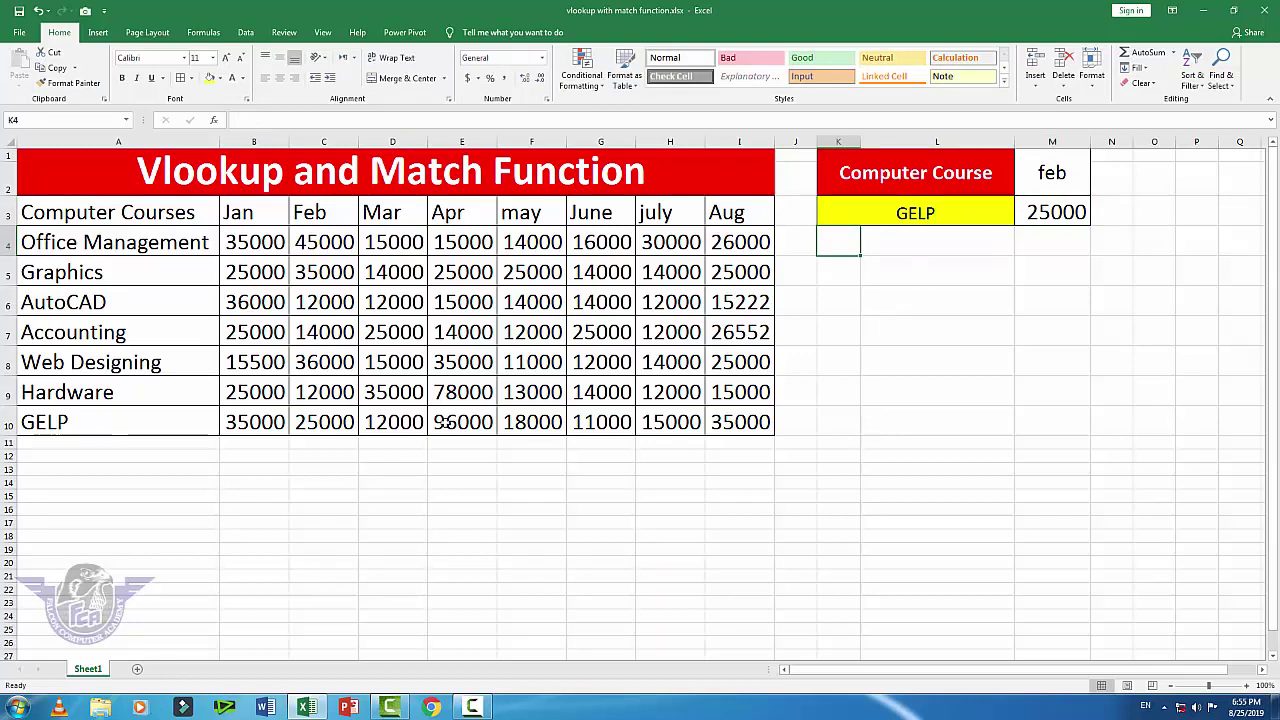
left_click(310, 424)
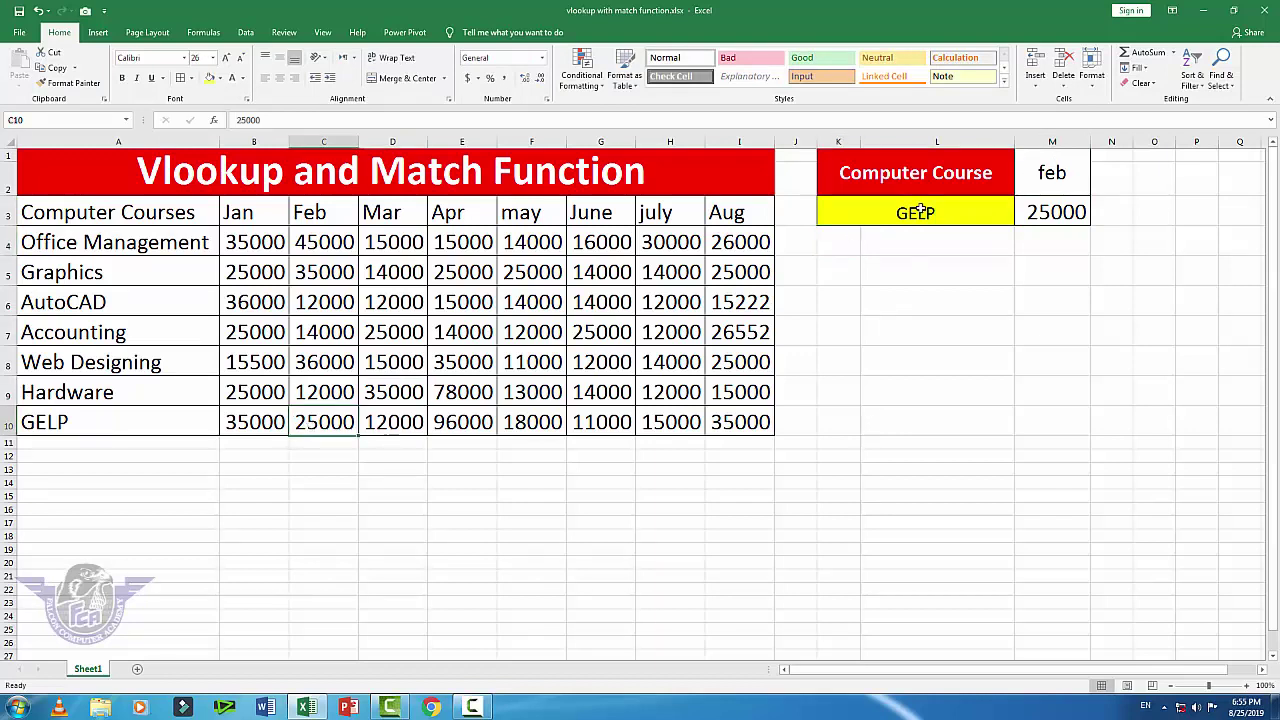
left_click(1050, 182)
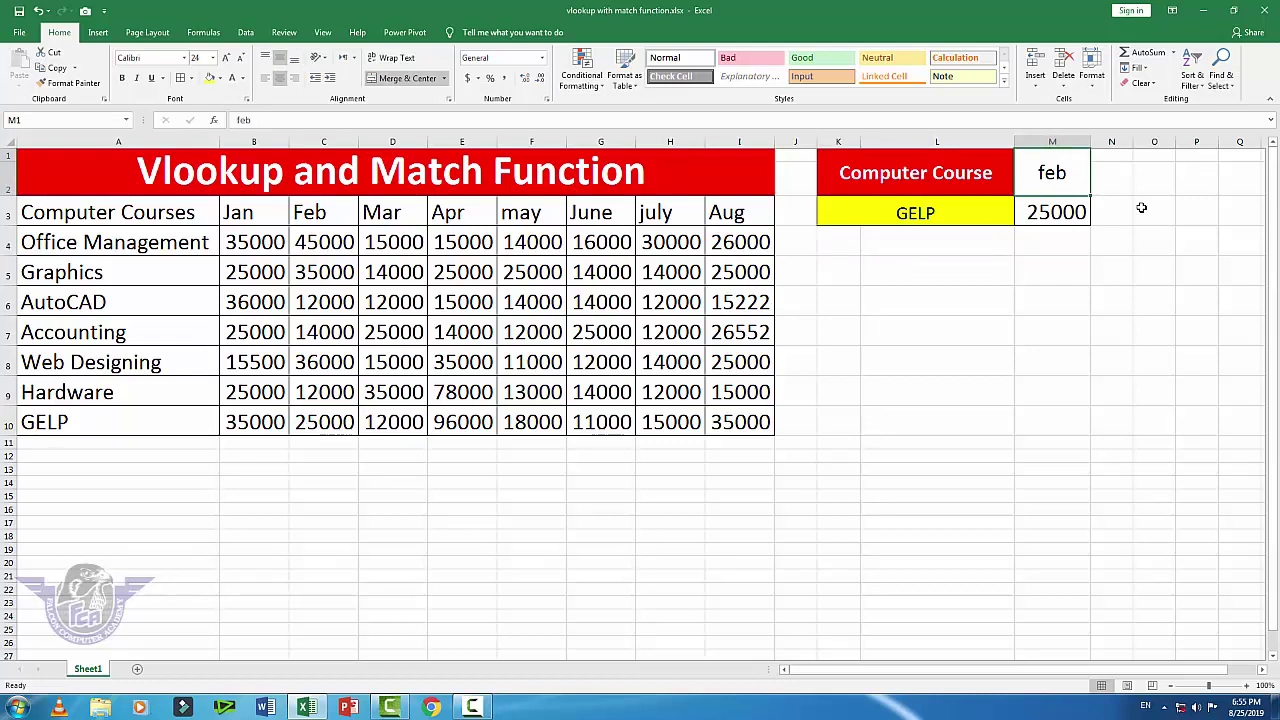
type("may")
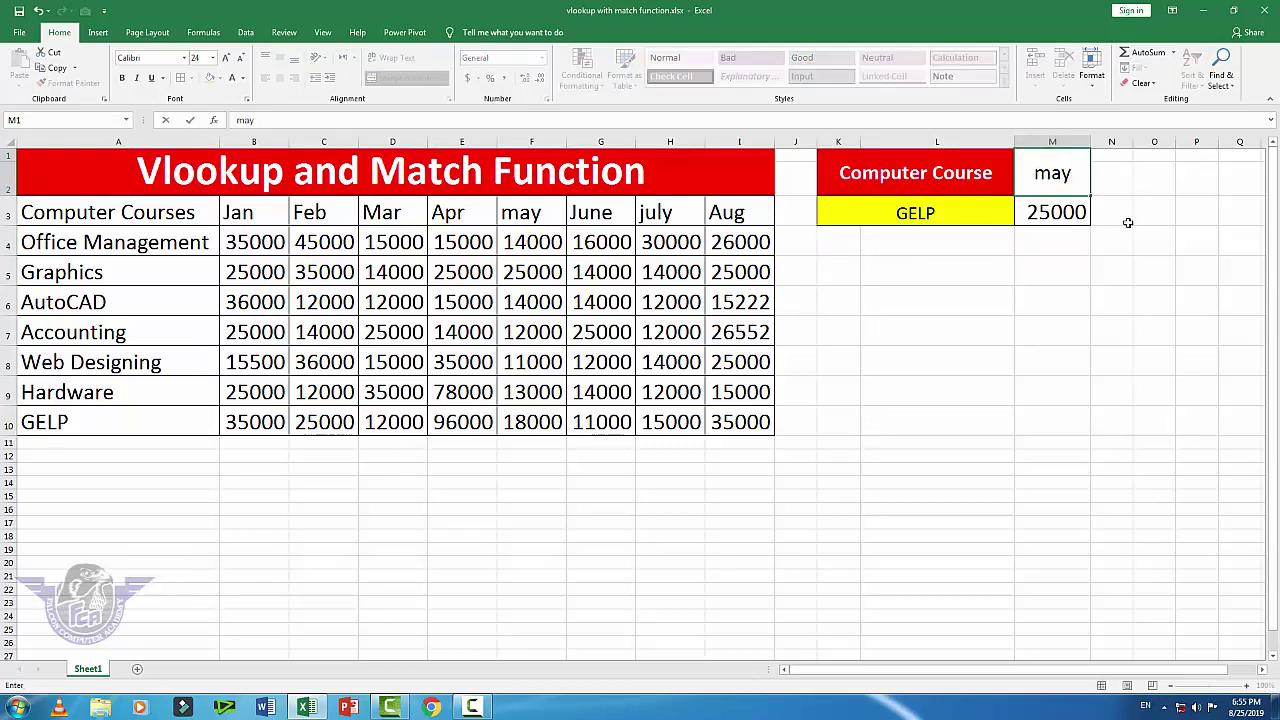
key("Return")
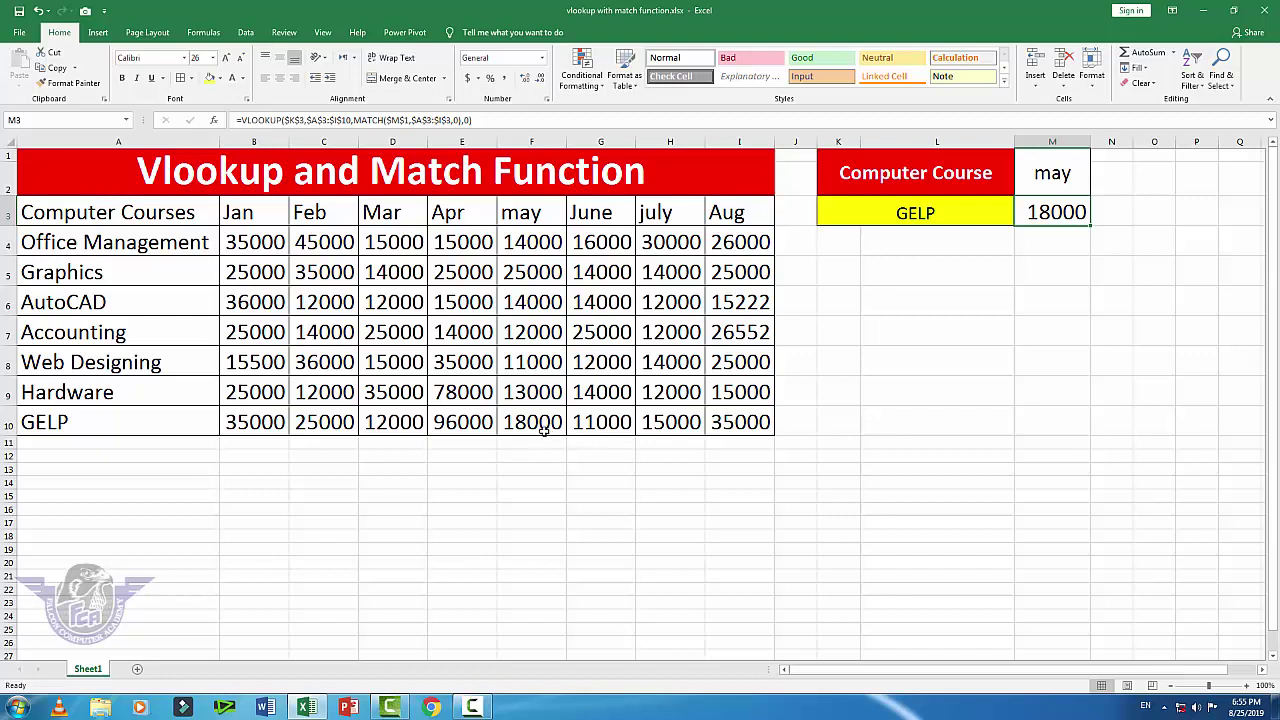